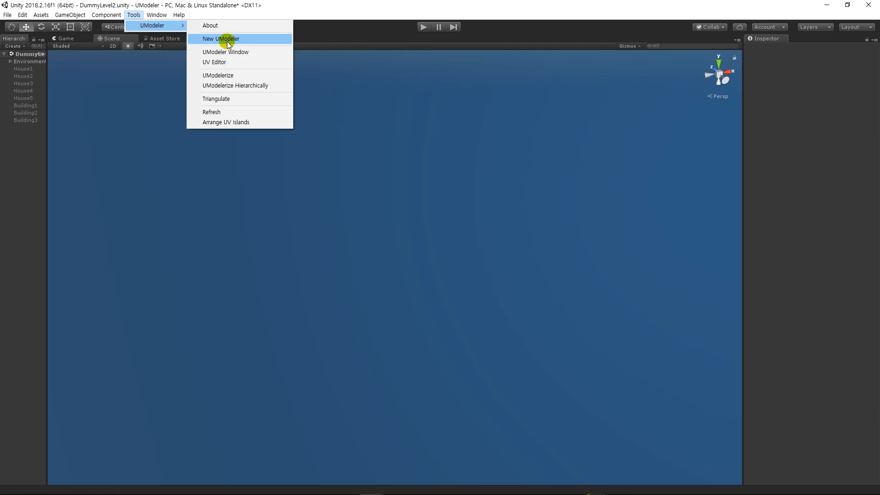
# Create a new UModeler object and switch its tool menu and properties to floating windows
pyautogui.click(227, 42)
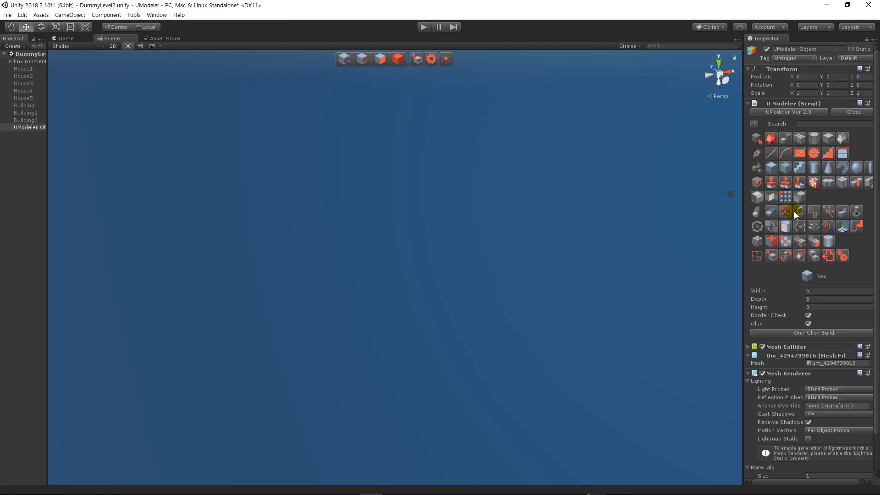
pyautogui.rightClick(815, 196)
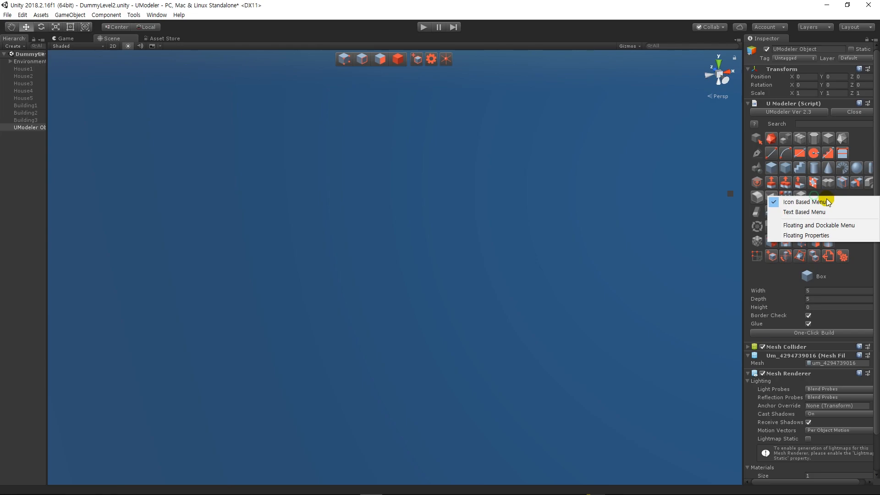
pyautogui.click(817, 225)
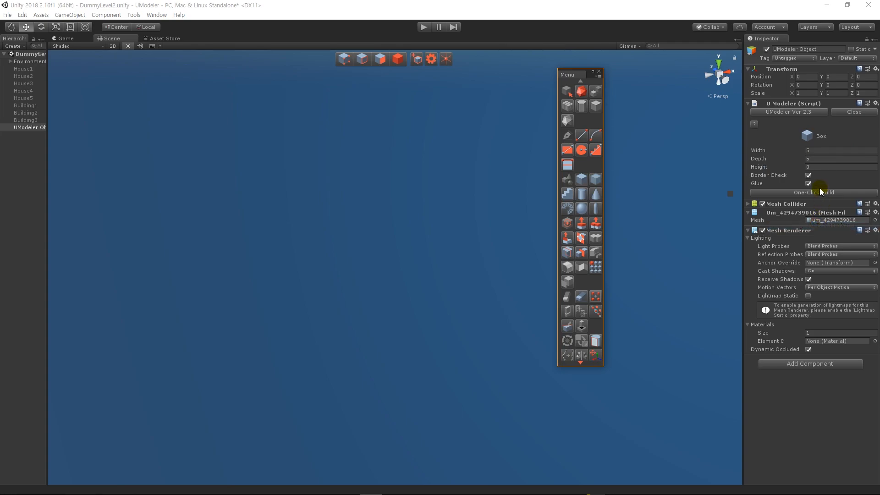
pyautogui.rightClick(784, 149)
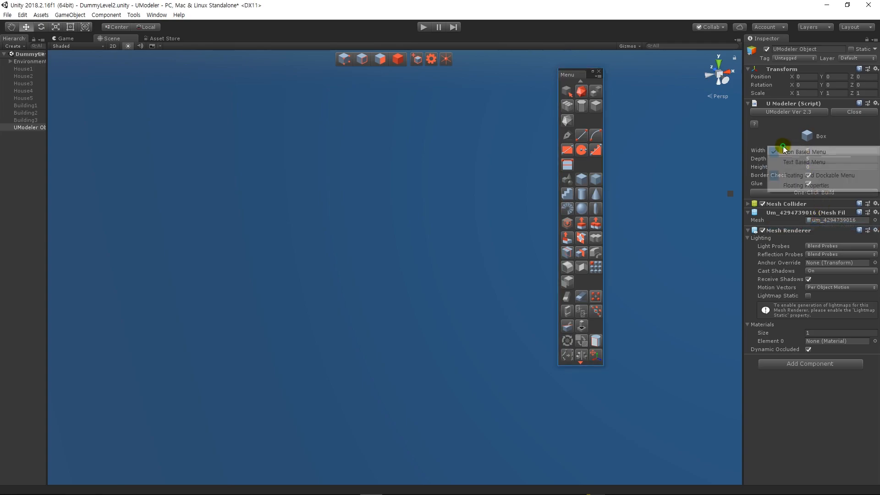
pyautogui.click(810, 186)
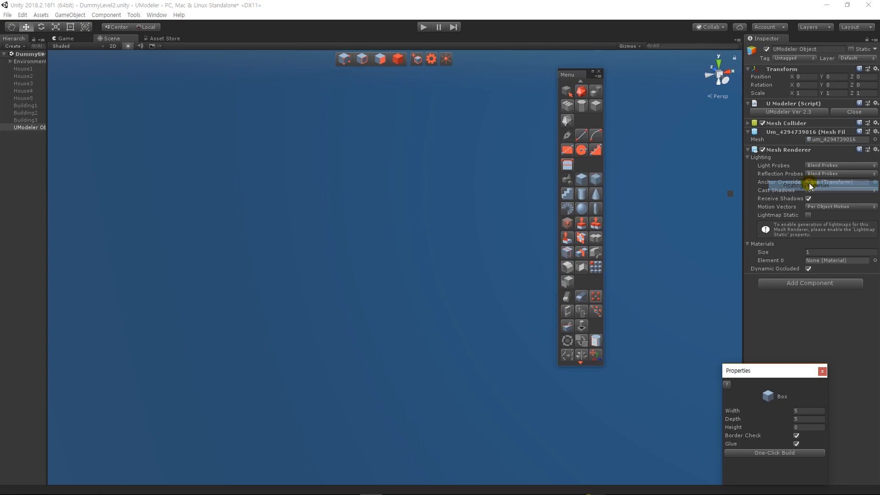
# Close the Inspector and dock the floating tool menu beside the Scene view as a narrow three-column strip
pyautogui.click(875, 40)
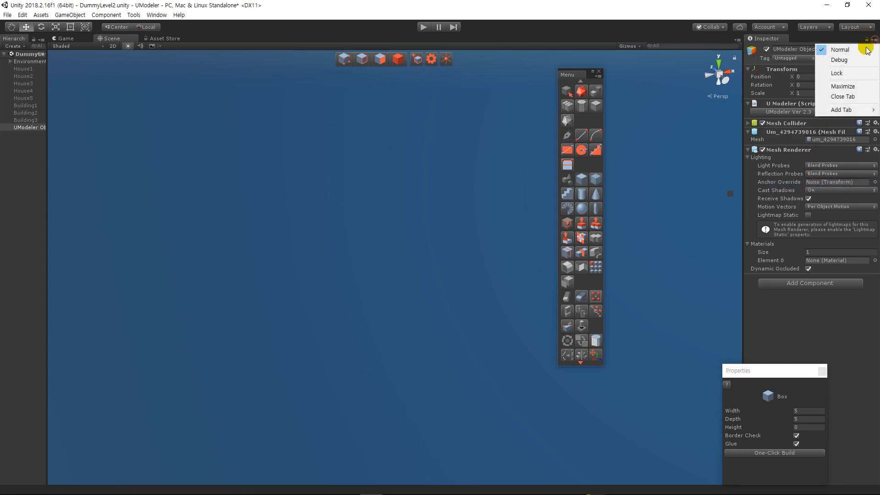
pyautogui.click(842, 96)
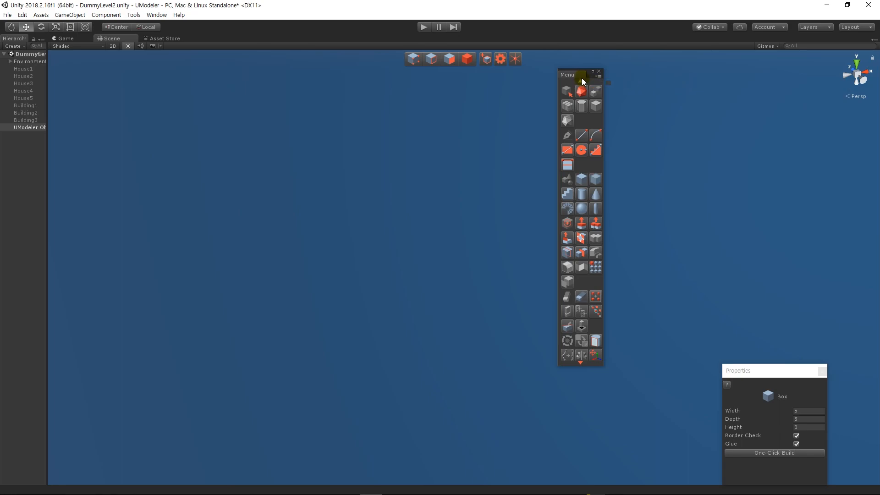
pyautogui.moveTo(578, 76); pyautogui.dragTo(755, 140)
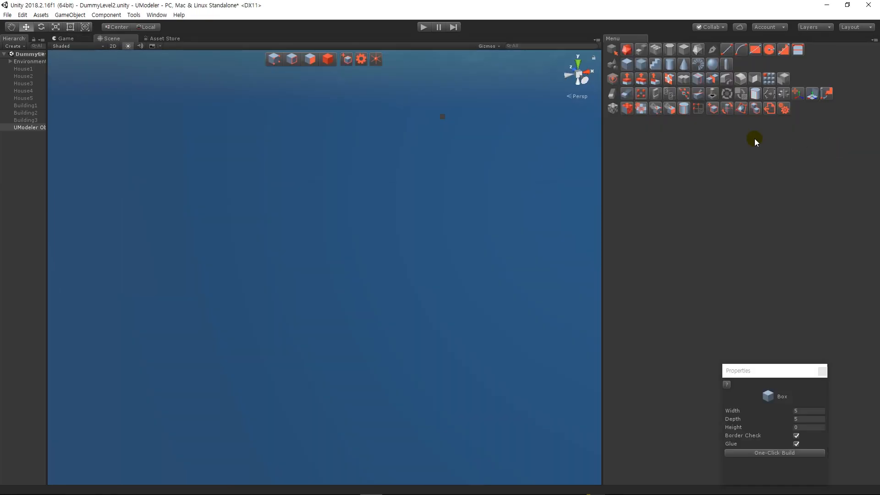
pyautogui.moveTo(604, 130); pyautogui.dragTo(832, 161)
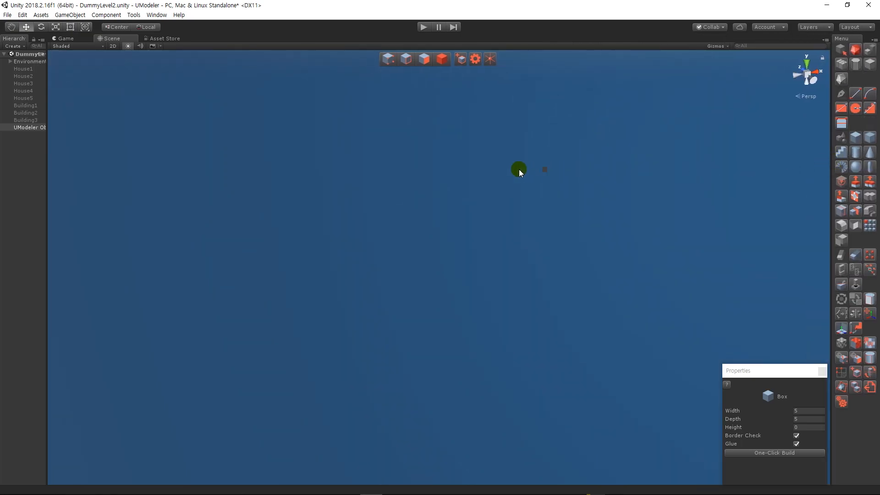
# Build a box with One-Click Build, setting its width to 6 and height to 4
pyautogui.moveTo(510, 165); pyautogui.dragTo(529, 181, button='right')
pyautogui.moveTo(570, 262); pyautogui.dragTo(572, 273, button='right')
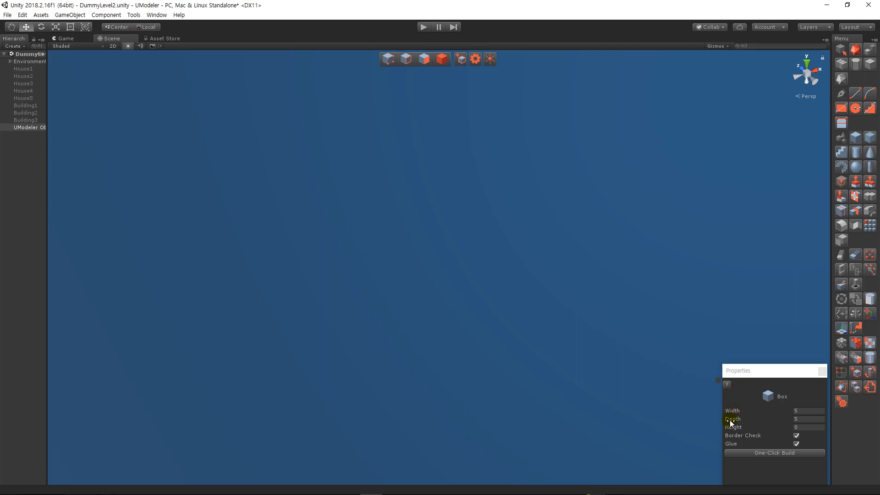
pyautogui.click(765, 454)
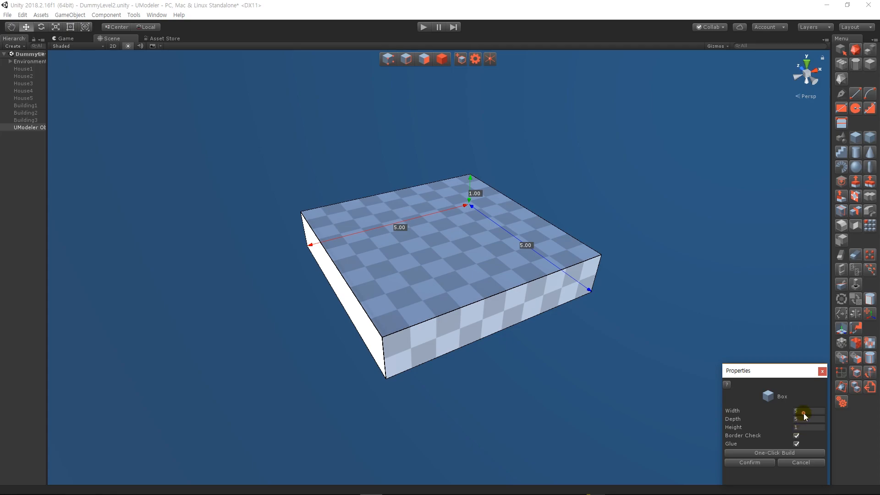
pyautogui.click(804, 414)
pyautogui.write('6')
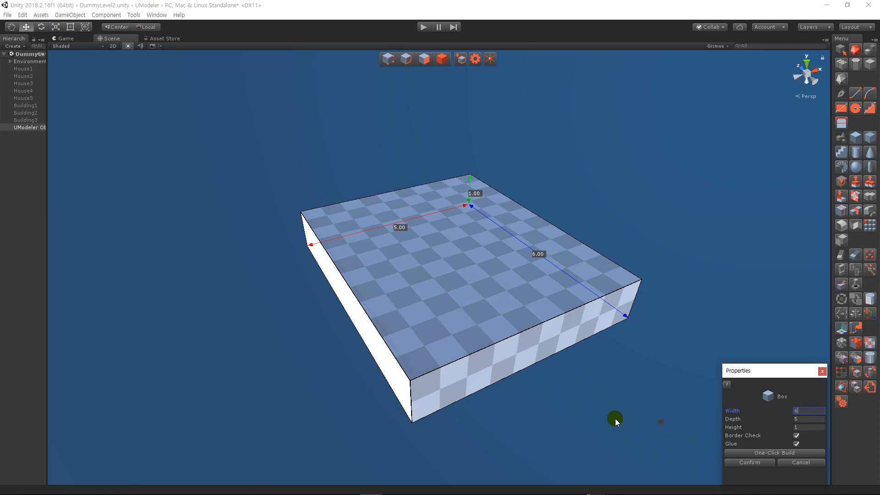
pyautogui.moveTo(613, 411); pyautogui.dragTo(614, 408, button='right')
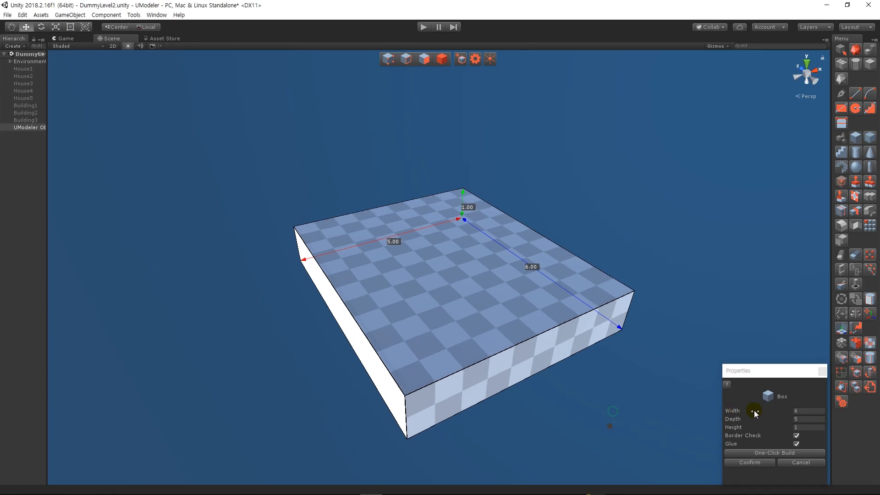
pyautogui.click(807, 425)
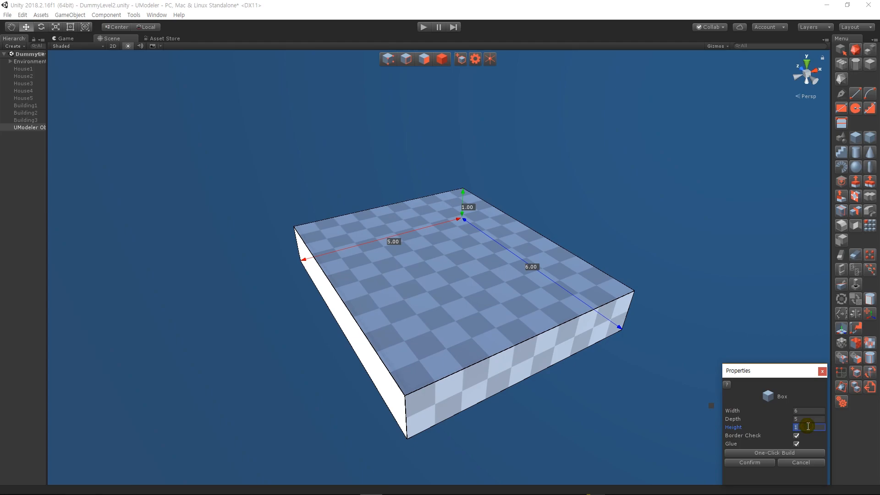
pyautogui.write('4')
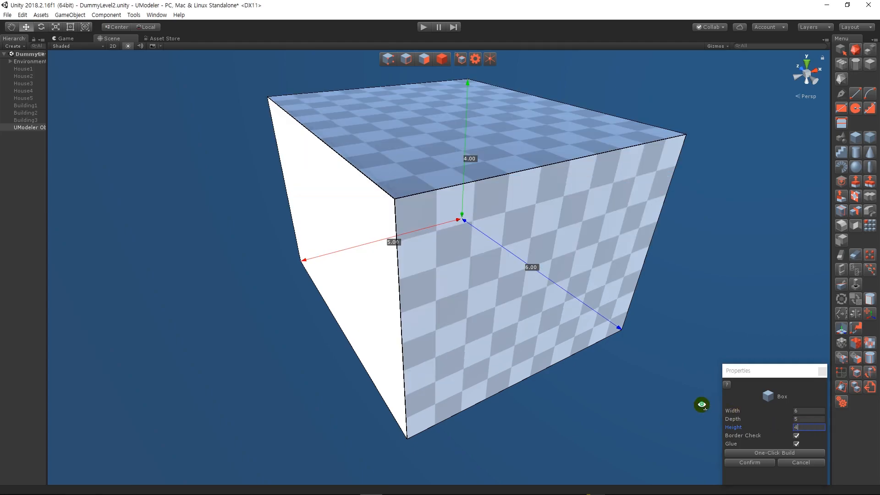
pyautogui.press('space')
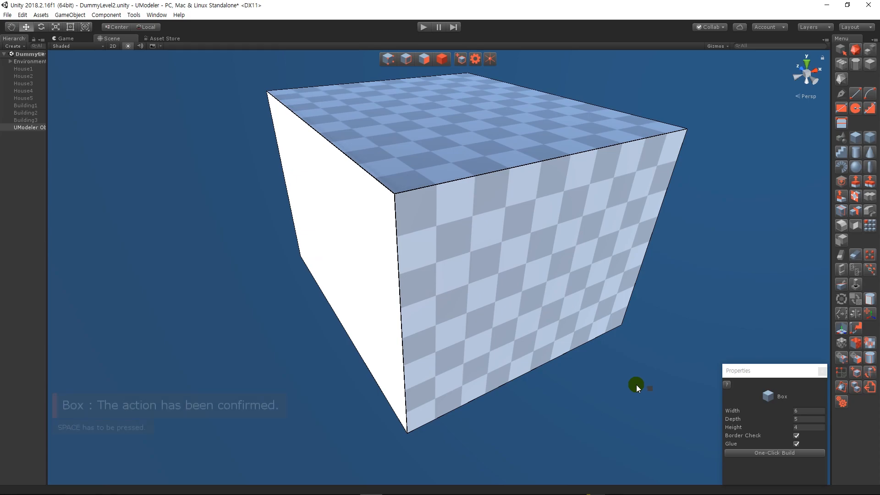
# Draw a line across the box's top face between the midpoints of its two opposite 5-unit edges
pyautogui.scroll(-6, 636, 387)
pyautogui.click(855, 95)
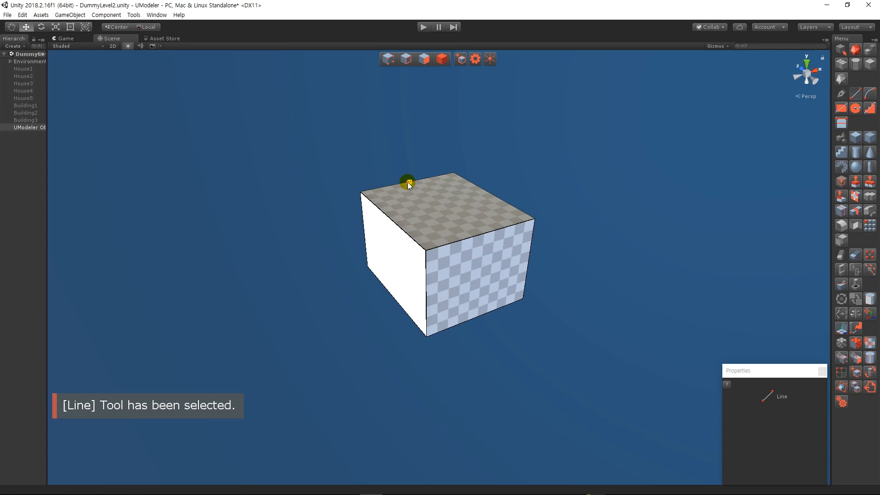
pyautogui.click(409, 182)
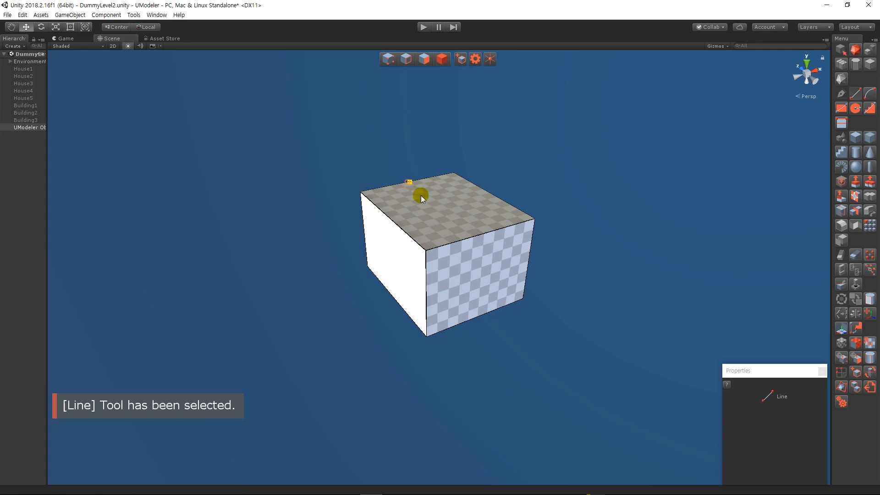
pyautogui.click(484, 234)
pyautogui.press('space')
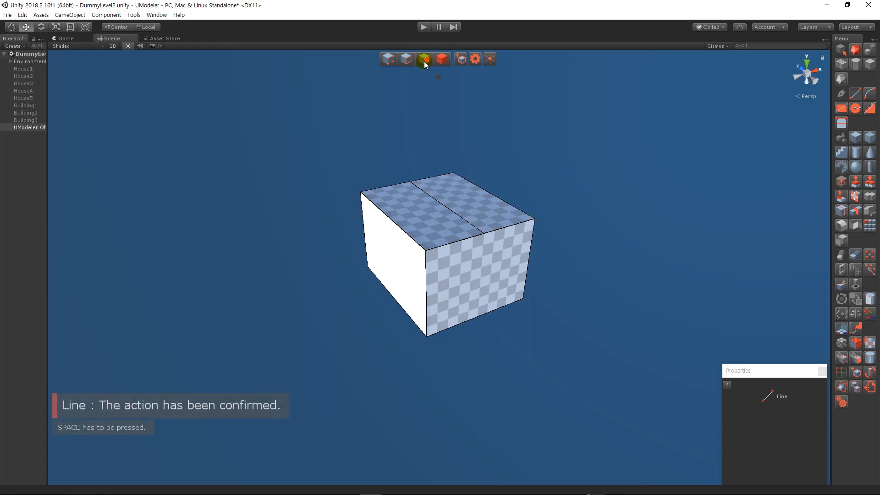
# Raise the centre edge of the top face by about 1.99 units to form a gable roof
pyautogui.click(410, 61)
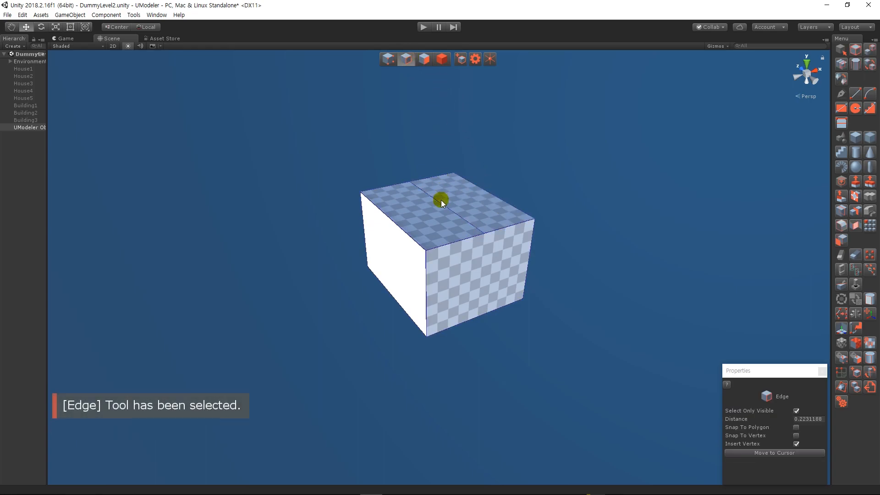
pyautogui.click(441, 205)
pyautogui.moveTo(443, 165); pyautogui.dragTo(448, 126)
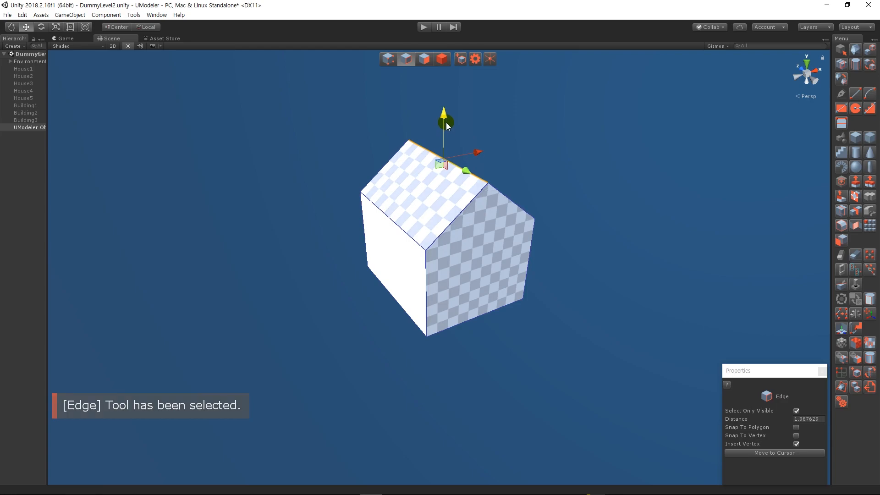
# Draw a window rectangle on the left half of the front gable wall and set its width and depth to 1
pyautogui.moveTo(577, 260); pyautogui.dragTo(565, 257, button='right')
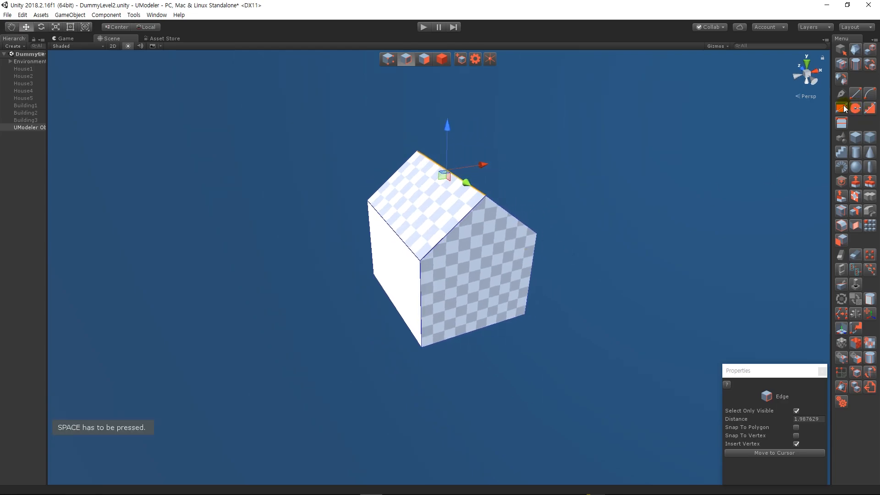
pyautogui.click(842, 109)
pyautogui.press('w')
pyautogui.moveTo(508, 265); pyautogui.dragTo(331, 213, button='right')
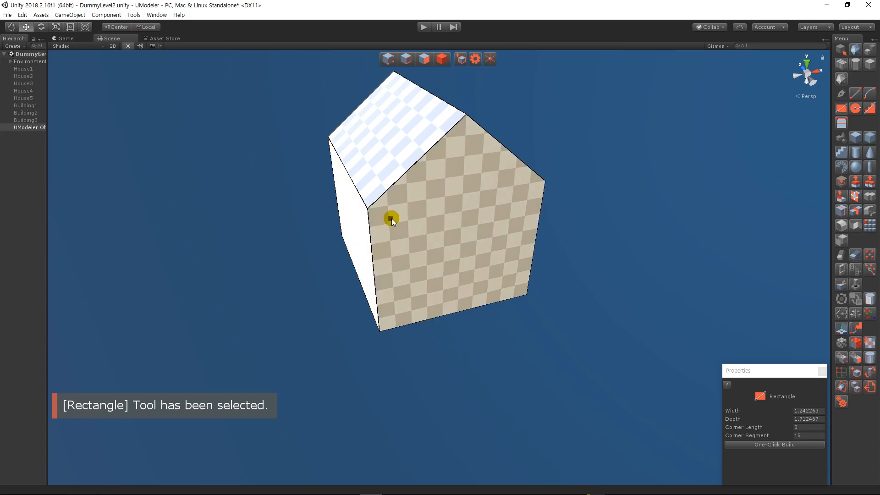
pyautogui.press('Escape')
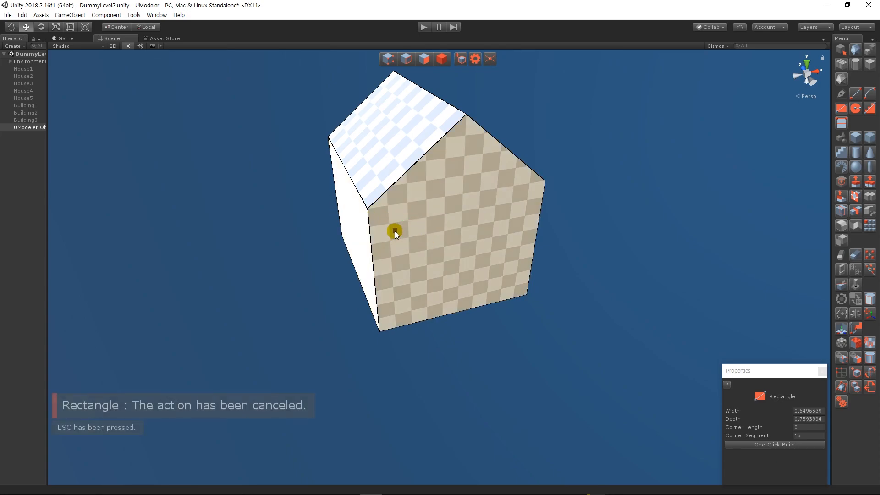
pyautogui.moveTo(403, 230); pyautogui.dragTo(440, 255)
pyautogui.click(807, 412)
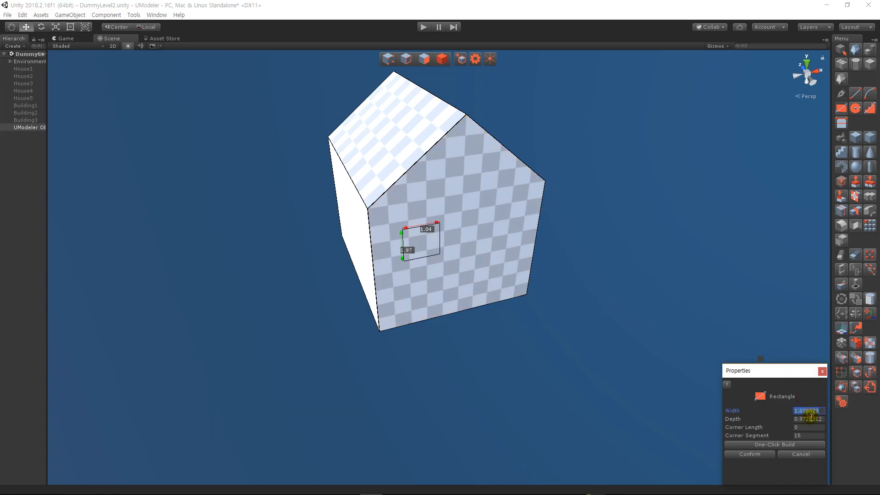
pyautogui.write('1')
pyautogui.press('Tab')
pyautogui.write('1')
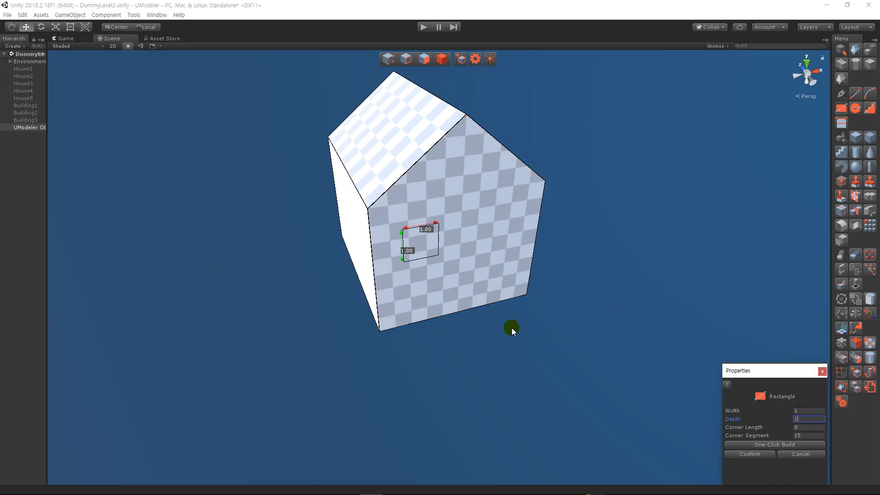
# Inset the window rectangle's face with a thickness of about 0.10
pyautogui.click(855, 199)
pyautogui.click(855, 199)
pyautogui.scroll(5, 480, 237)
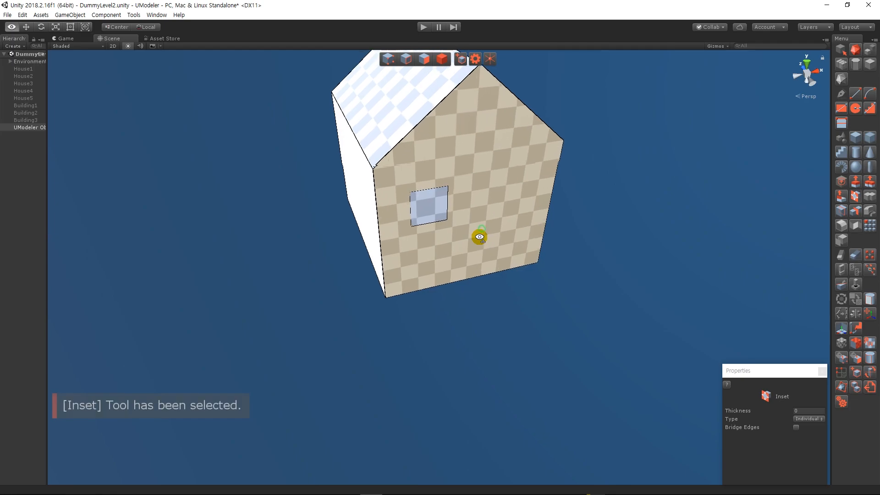
pyautogui.moveTo(443, 186)
pyautogui.mouseDown()
pyautogui.moveTo(435, 164)
pyautogui.moveTo(438, 173)
pyautogui.mouseUp()
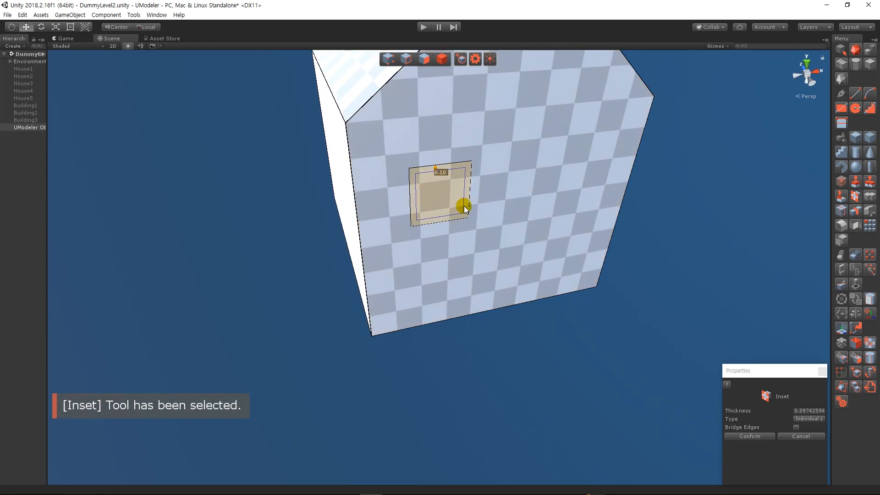
pyautogui.press('space')
# Draw a vertical line on the front gable wall from the roof peak down to the bottom edge
pyautogui.keyDown('alt'); pyautogui.moveTo(438, 212); pyautogui.dragTo(452, 206); pyautogui.keyUp('alt')
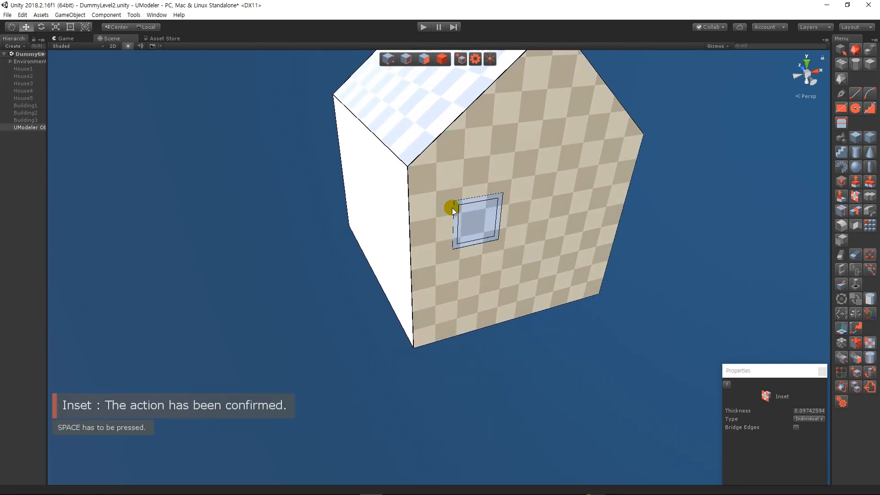
pyautogui.click(856, 94)
pyautogui.keyDown('alt'); pyautogui.moveTo(618, 182); pyautogui.dragTo(619, 153); pyautogui.keyUp('alt')
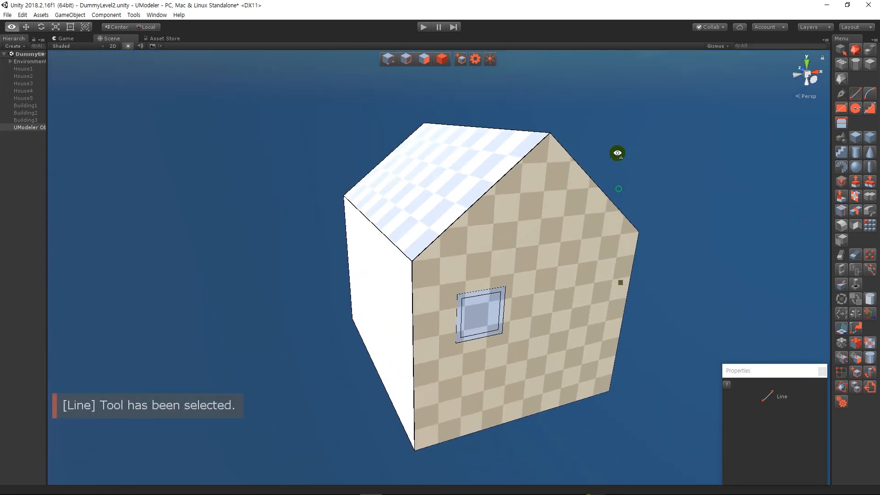
pyautogui.click(549, 138)
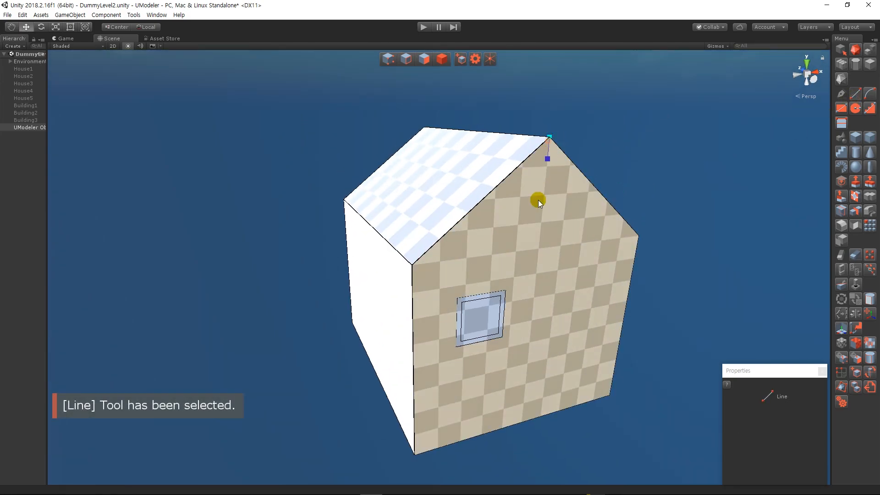
pyautogui.click(538, 375)
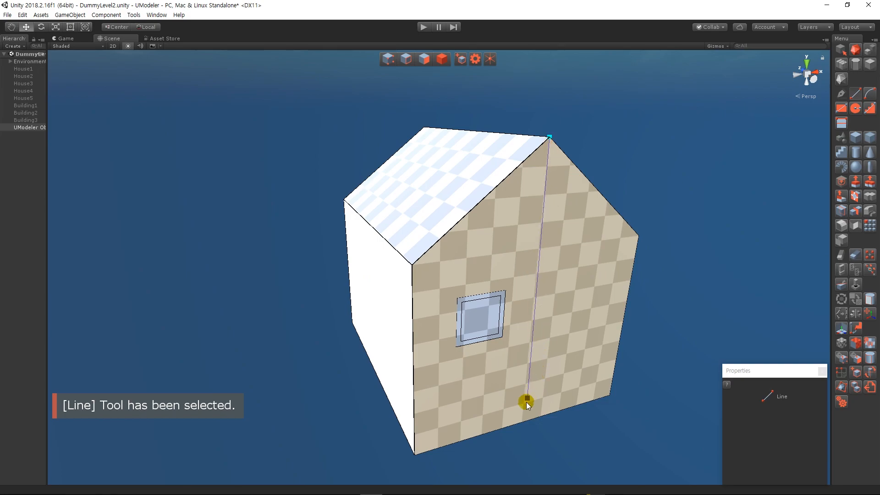
pyautogui.click(524, 421)
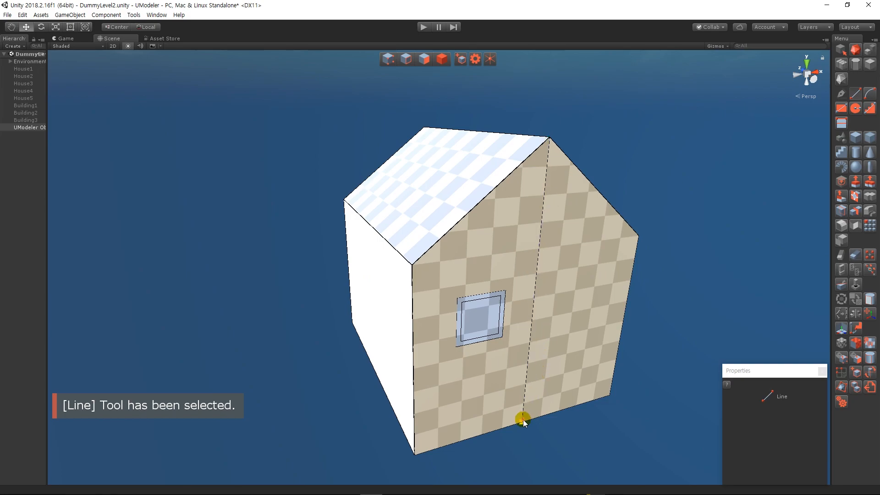
pyautogui.press('space')
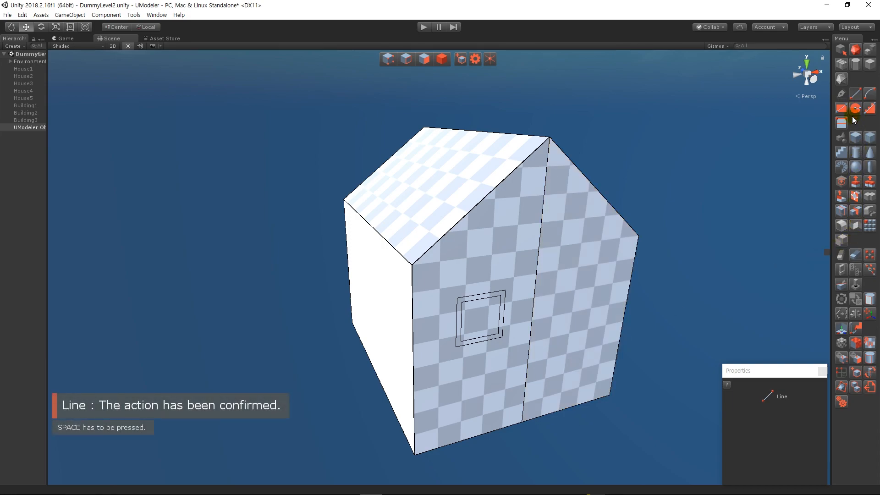
# Add parallel vertical lines about 0.50 from the centre line on both sides of it across the front gable wall
pyautogui.click(843, 122)
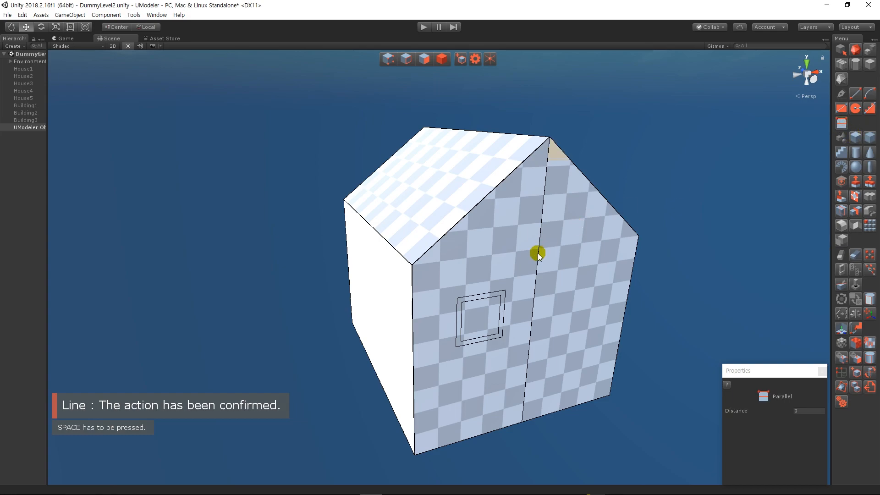
pyautogui.moveTo(525, 282); pyautogui.dragTo(513, 285)
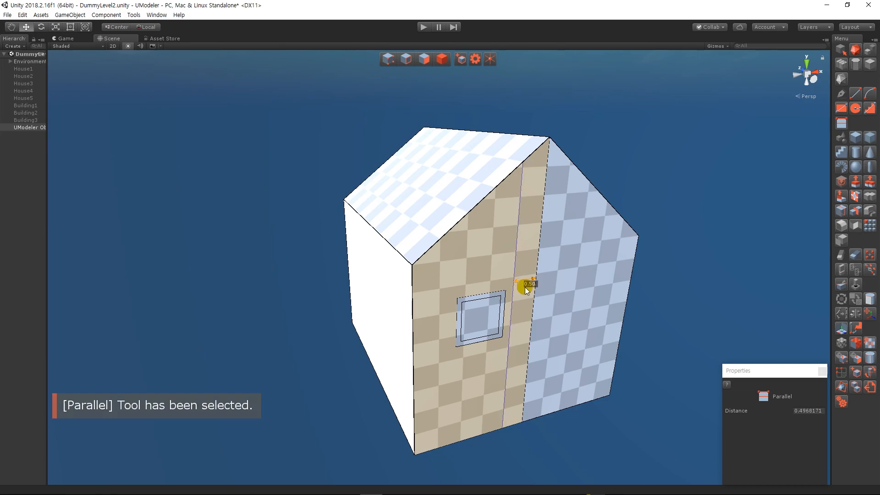
pyautogui.click(541, 294)
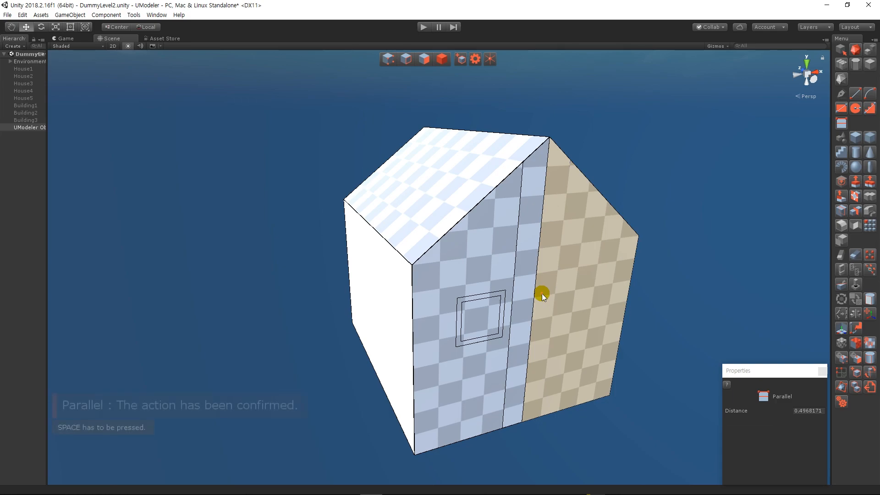
pyautogui.click(542, 294)
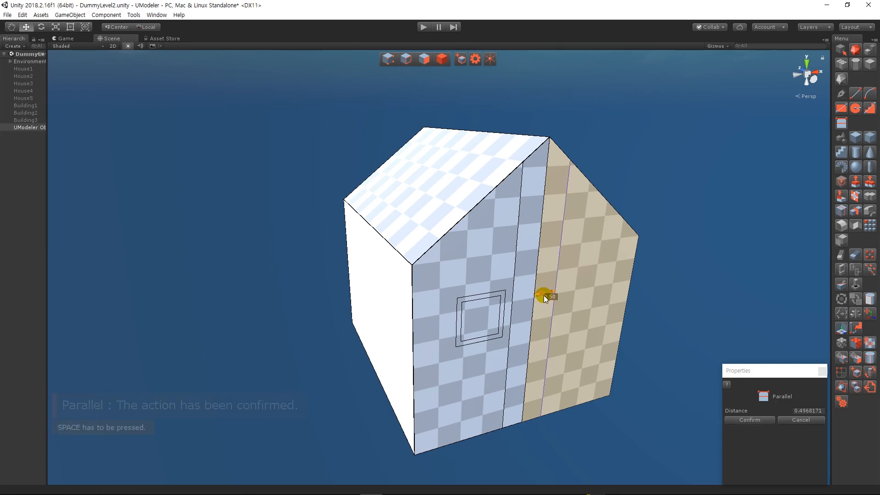
pyautogui.press('space')
# Add parallel lines about 2.00 above the bottom edge across both centre strips of the front wall to outline a door
pyautogui.press('d')
pyautogui.moveTo(527, 316); pyautogui.dragTo(532, 331, button='right')
pyautogui.press('Escape')
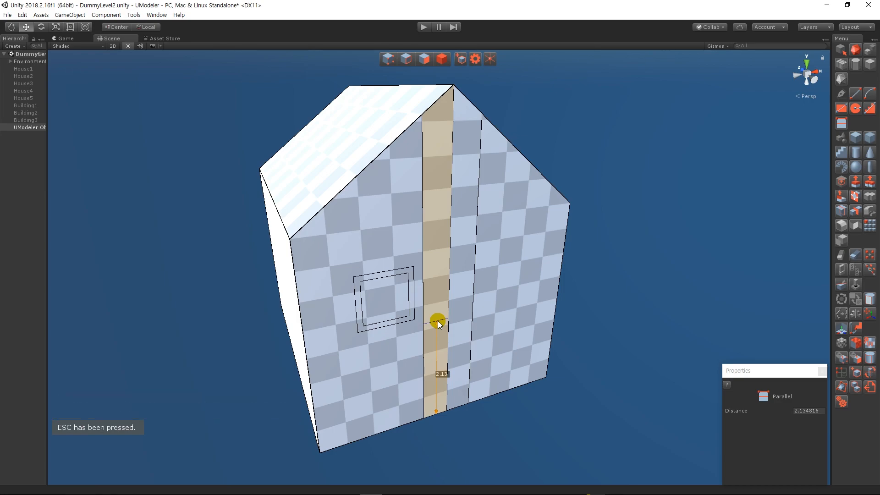
pyautogui.click(440, 327)
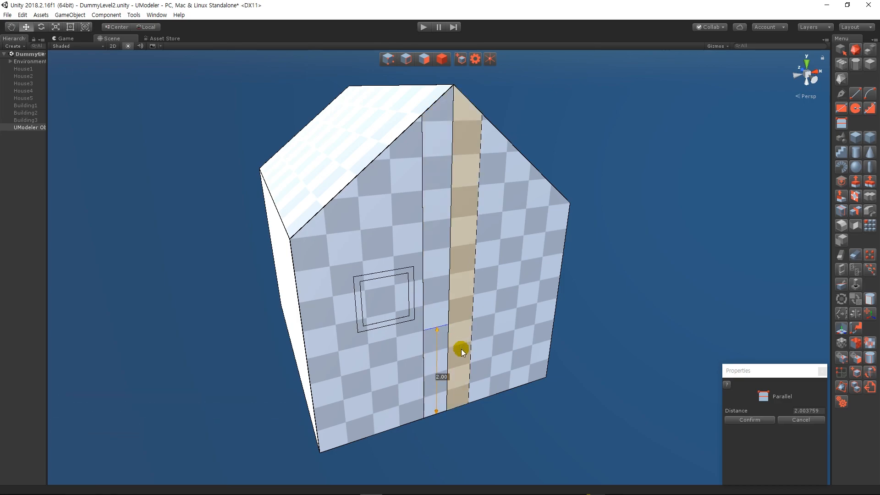
pyautogui.press('space')
pyautogui.press('Escape')
pyautogui.keyDown('shift'); pyautogui.click(460, 403); pyautogui.keyUp('shift')
pyautogui.press('space')
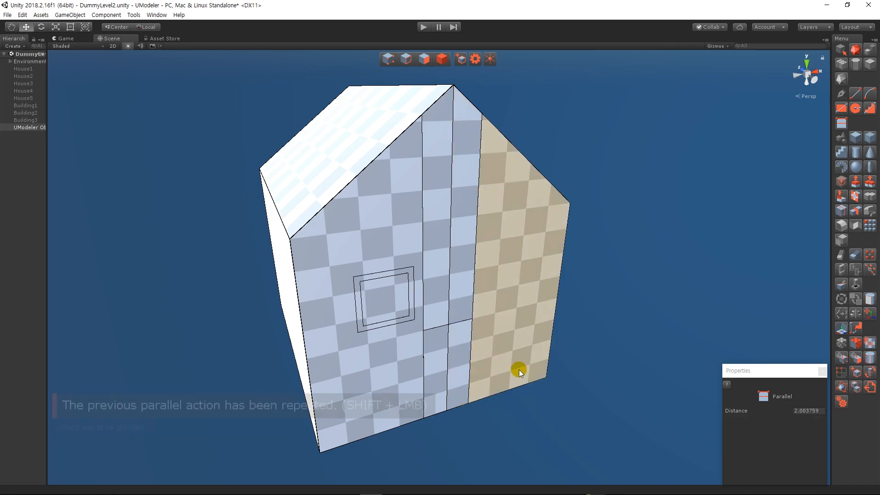
# Erase the three vertical lines above the door outline and the centre line dividing the door
pyautogui.keyDown('alt'); pyautogui.moveTo(521, 360); pyautogui.dragTo(535, 362); pyautogui.keyUp('alt')
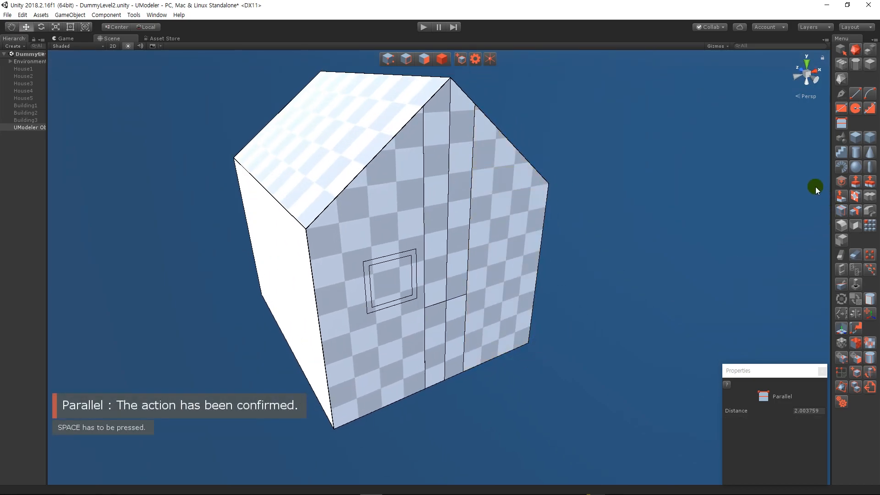
pyautogui.click(855, 255)
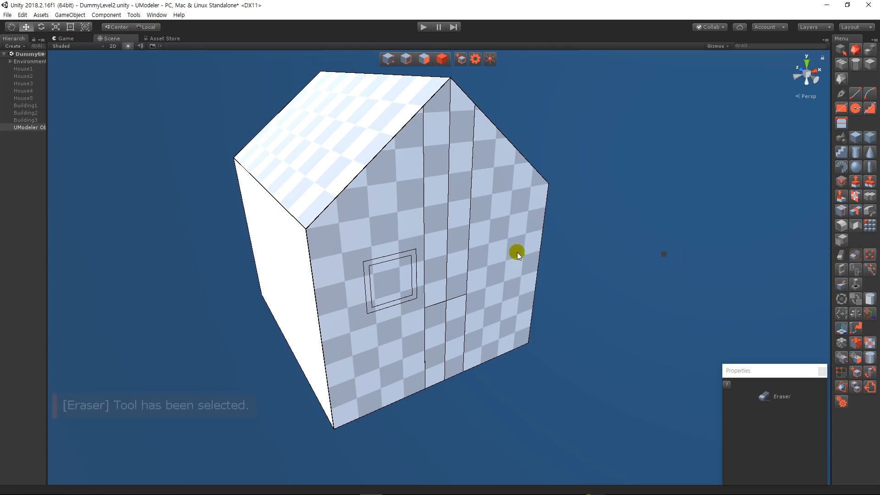
pyautogui.click(424, 200)
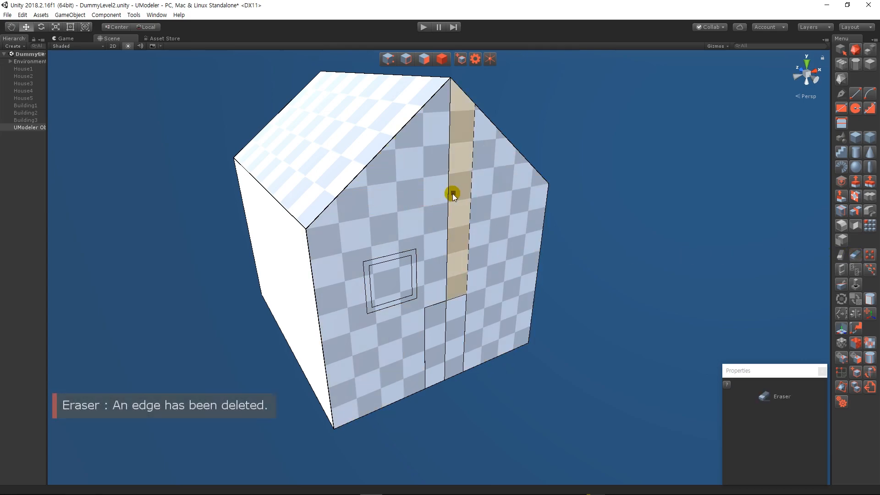
pyautogui.click(450, 193)
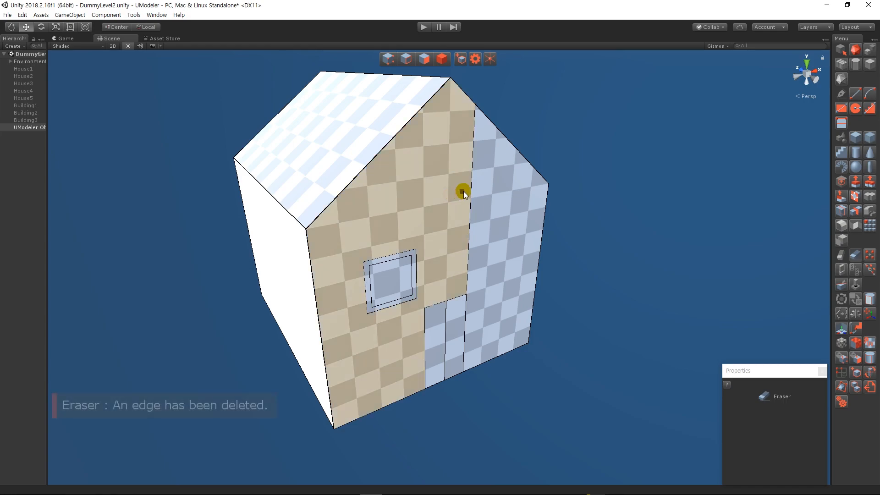
pyautogui.click(471, 189)
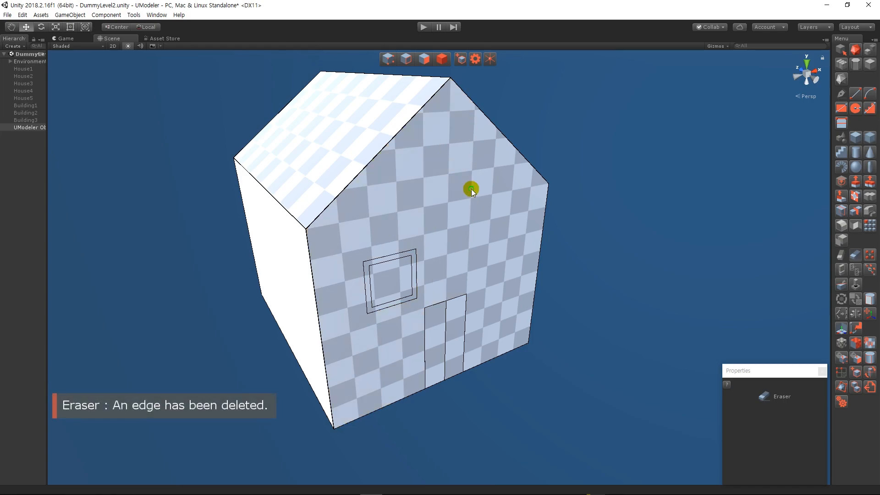
pyautogui.click(443, 333)
# Push the door face inward by about 0.11 and repeat the same push on the window frame face
pyautogui.click(856, 182)
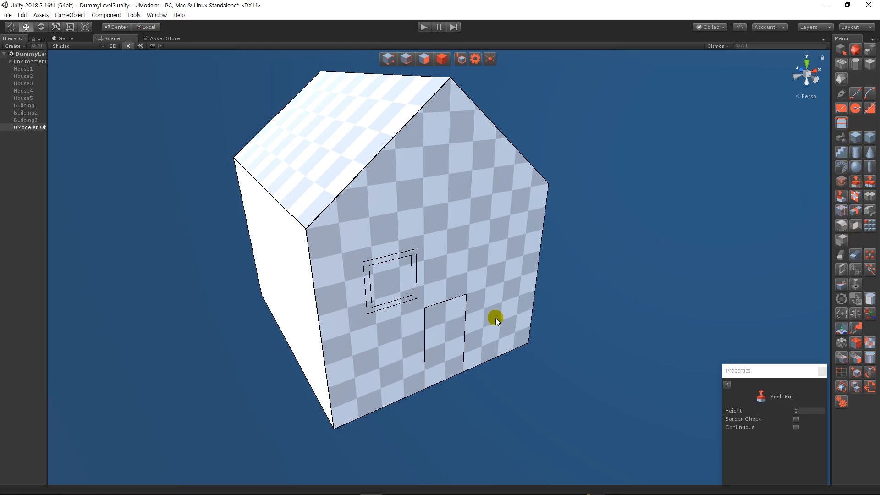
pyautogui.moveTo(453, 335); pyautogui.dragTo(450, 338)
pyautogui.press('space')
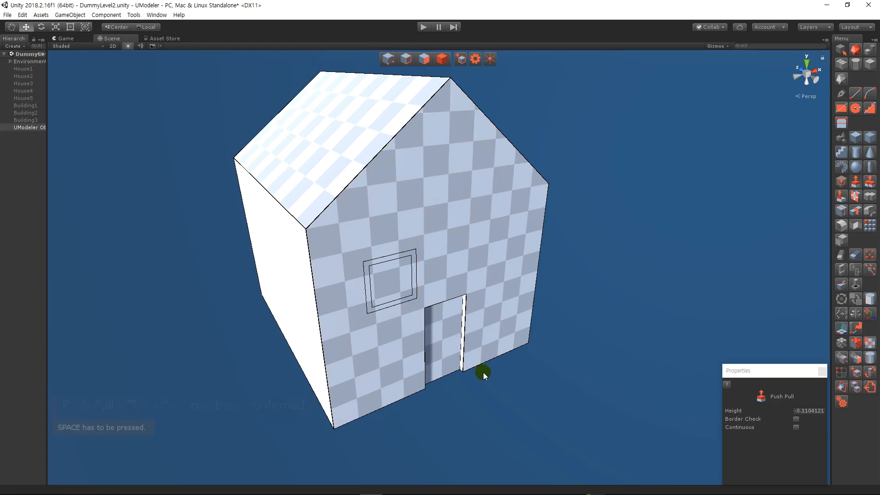
pyautogui.keyDown('shift'); pyautogui.click(414, 295); pyautogui.keyUp('shift')
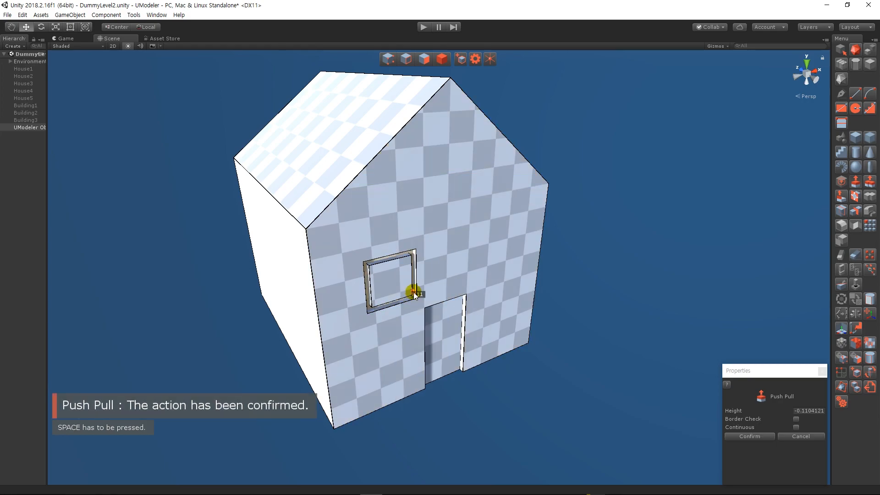
pyautogui.press('space')
pyautogui.scroll(-3, 467, 278)
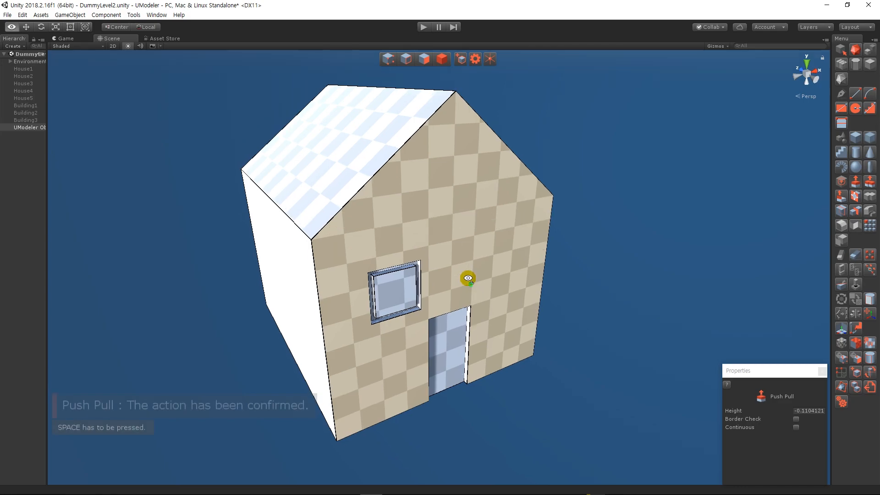
# Add two material slots to the house and assign UModeler_White to the first slot
pyautogui.moveTo(625, 241); pyautogui.dragTo(623, 244, button='right')
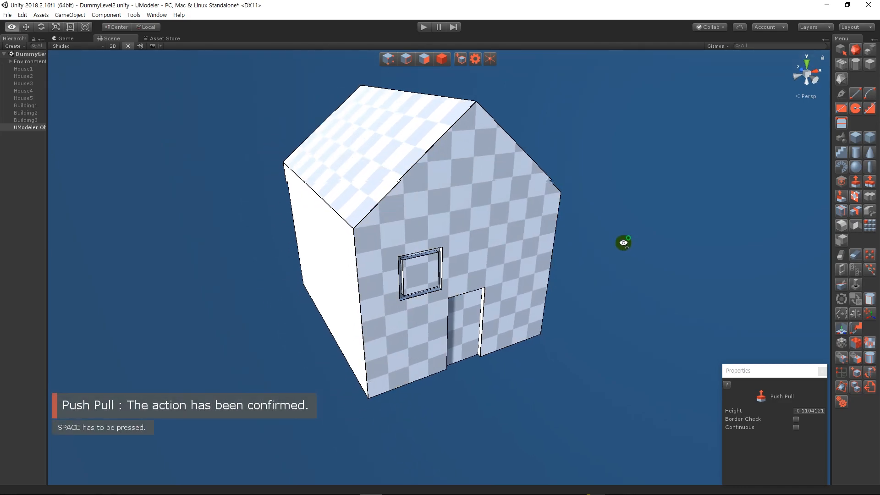
pyautogui.scroll(3, 623, 244)
pyautogui.click(855, 342)
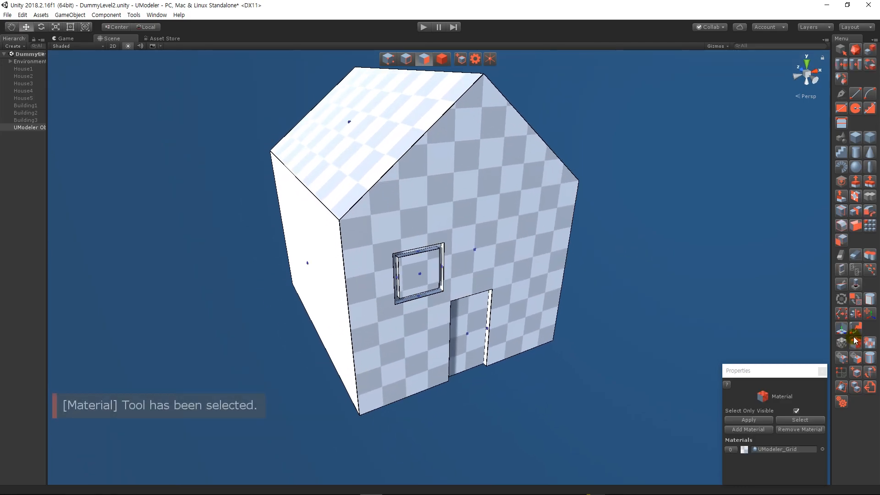
pyautogui.click(750, 422)
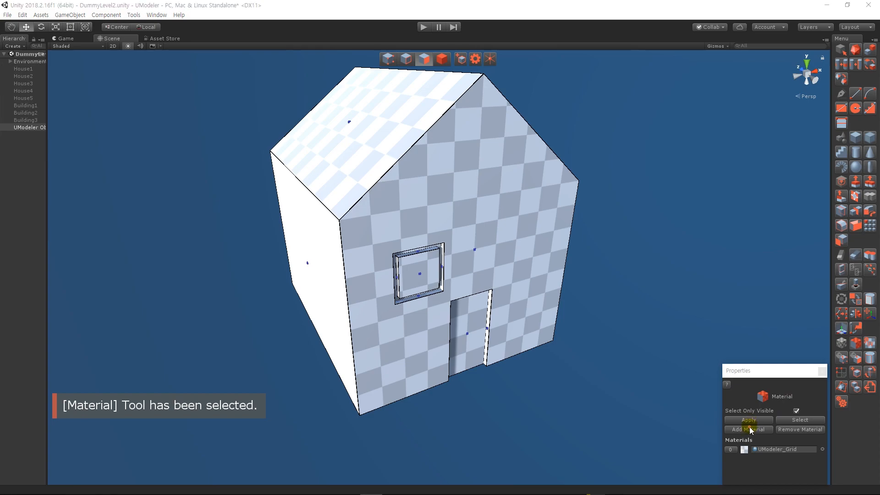
pyautogui.click(752, 430)
pyautogui.click(752, 429)
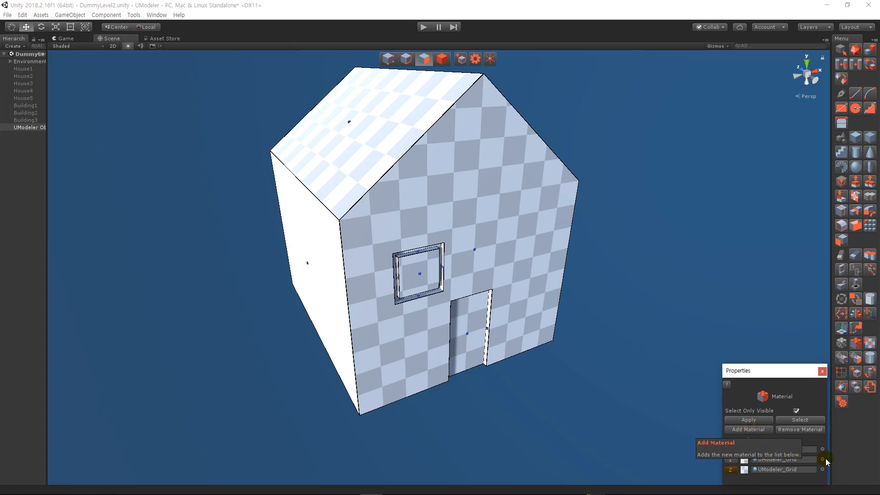
pyautogui.click(823, 460)
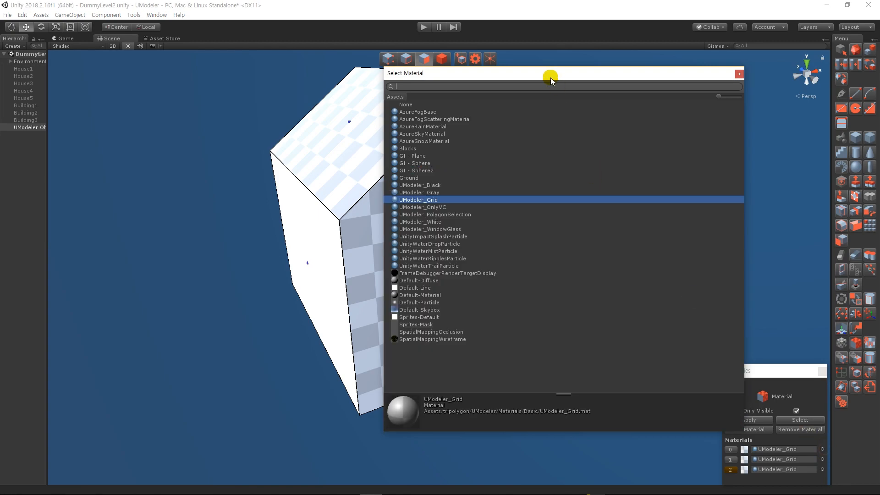
pyautogui.write('WHITE')
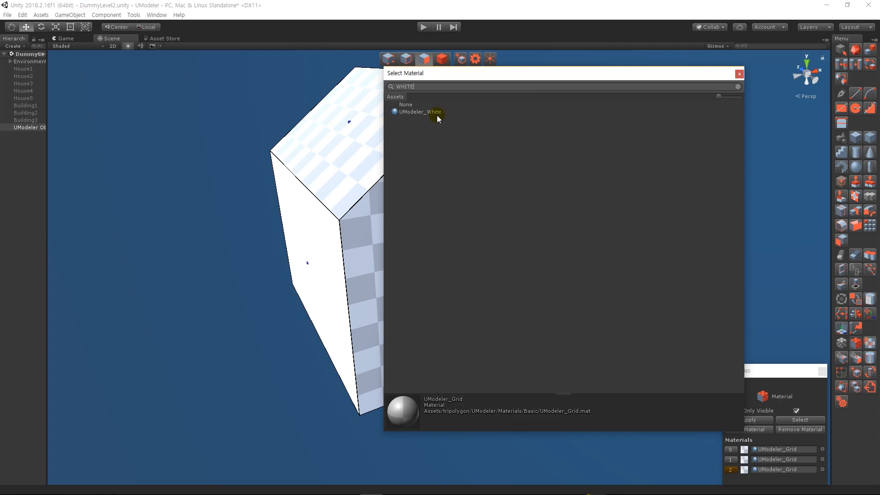
pyautogui.doubleClick(420, 112)
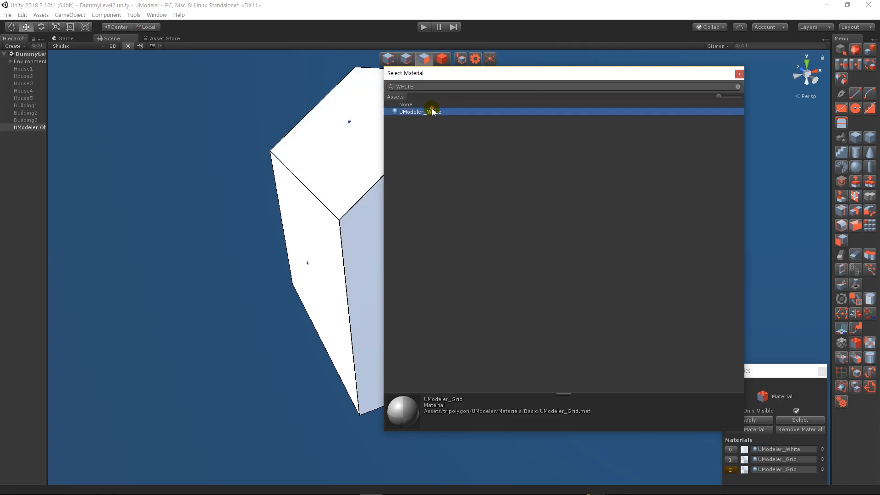
# Assign UModeler_Gray to the second material slot and UModeler_Black to the third
pyautogui.click(822, 460)
pyautogui.write('gray')
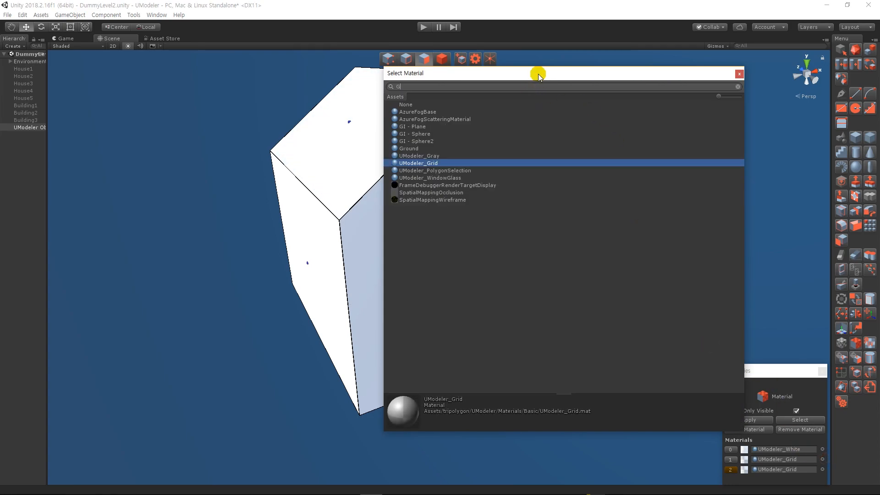
pyautogui.doubleClick(426, 112)
pyautogui.click(823, 470)
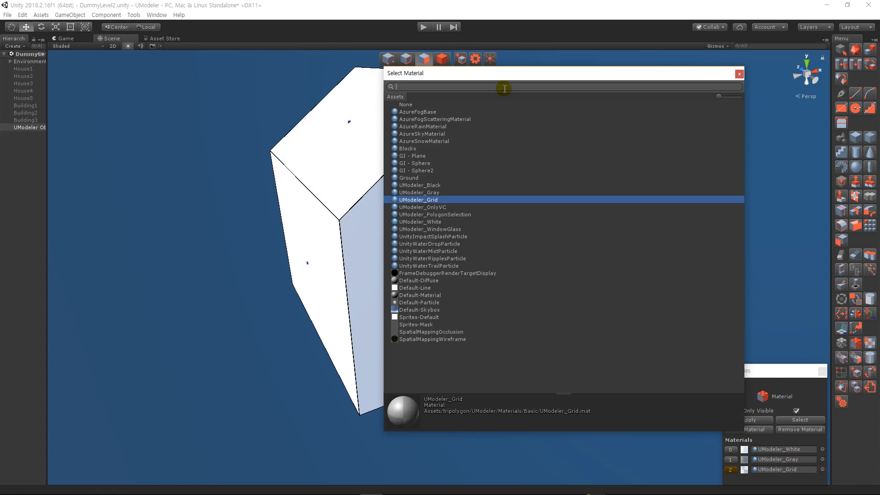
pyautogui.write('black')
pyautogui.doubleClick(429, 112)
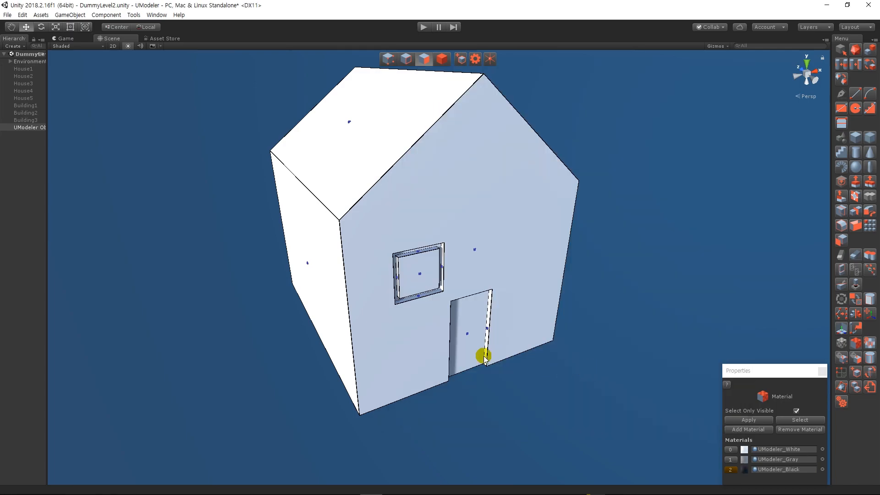
# Pull the window frame face outward by about 0.04 and repeat the same pull on the door face
pyautogui.scroll(5, 431, 330)
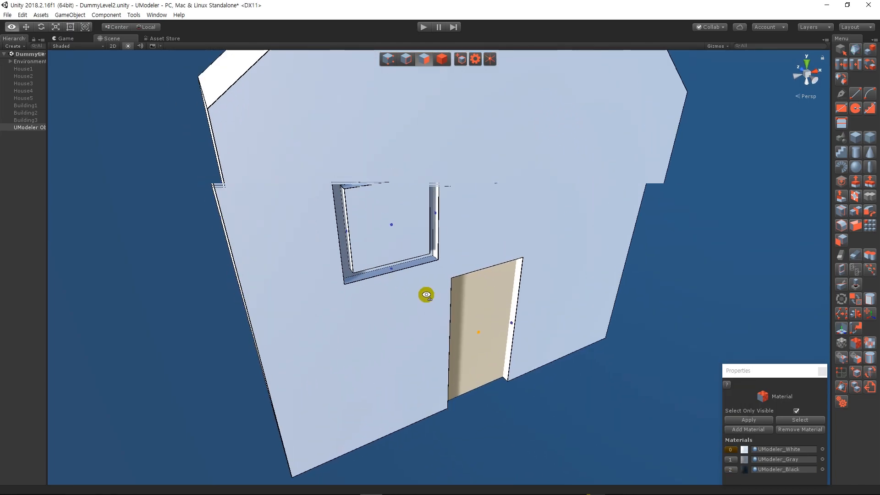
pyautogui.click(859, 183)
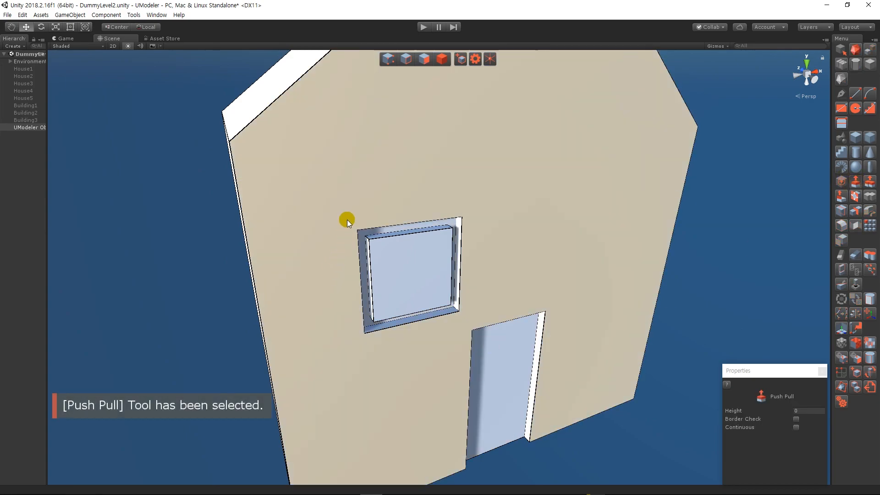
pyautogui.moveTo(392, 230); pyautogui.dragTo(394, 231)
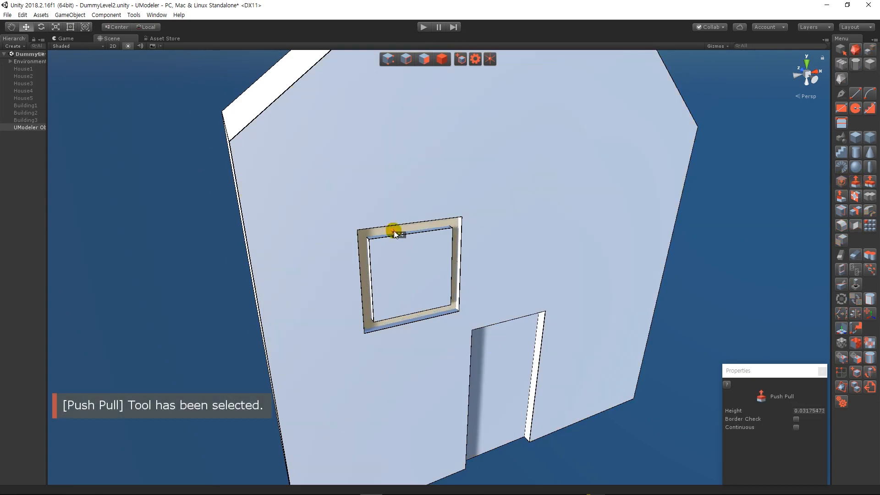
pyautogui.doubleClick(510, 402)
pyautogui.keyDown('shift'); pyautogui.click(510, 402); pyautogui.keyUp('shift')
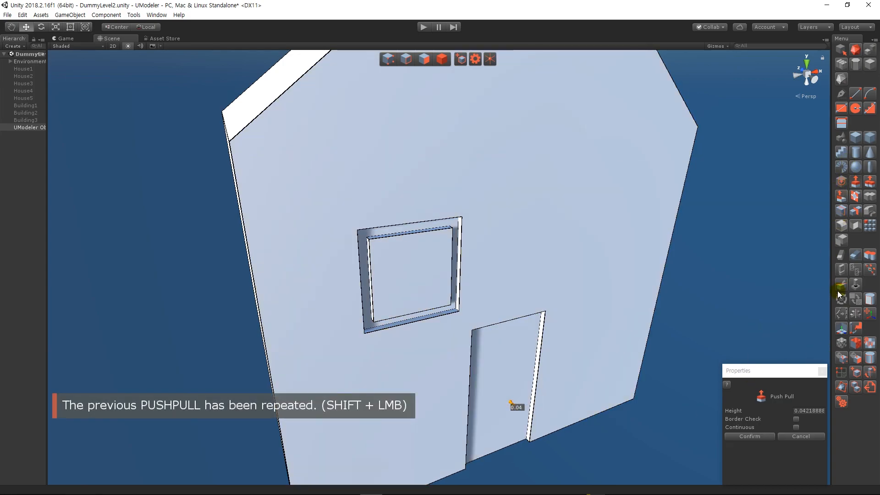
# Select the window frame face and the door face and apply the UModeler_Black material to both
pyautogui.click(423, 59)
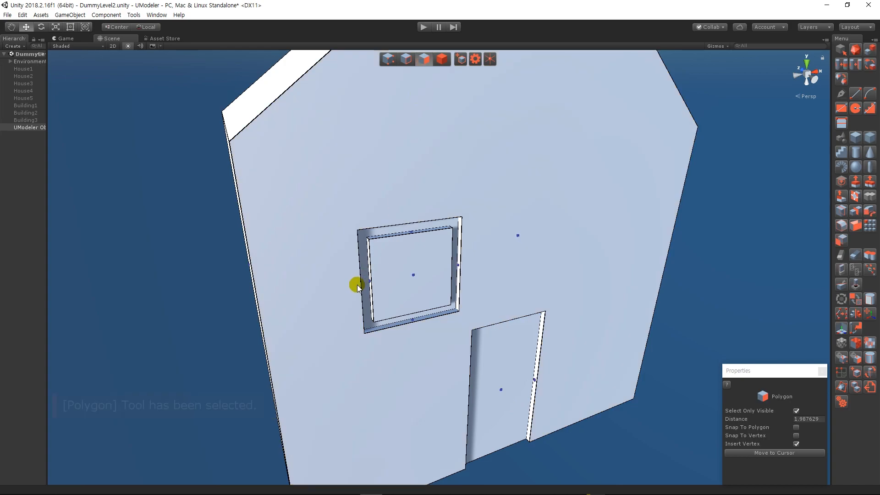
pyautogui.click(367, 248)
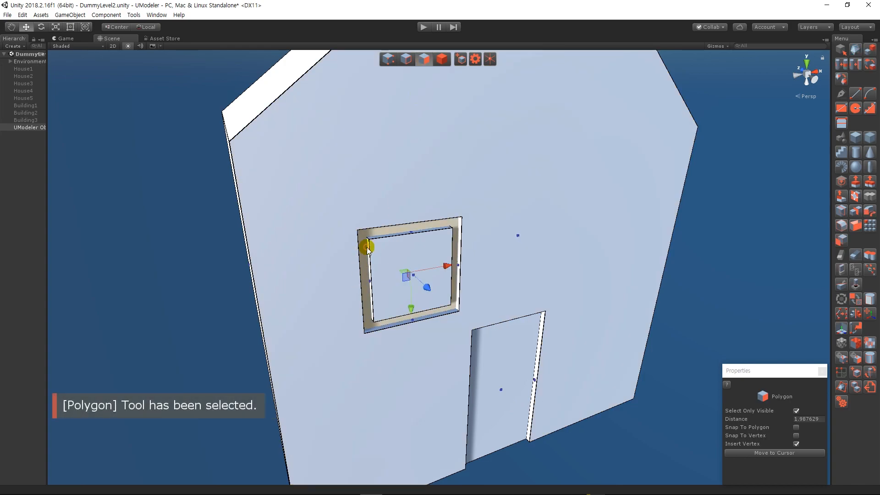
pyautogui.keyDown('ctrl'); pyautogui.click(490, 378); pyautogui.keyUp('ctrl')
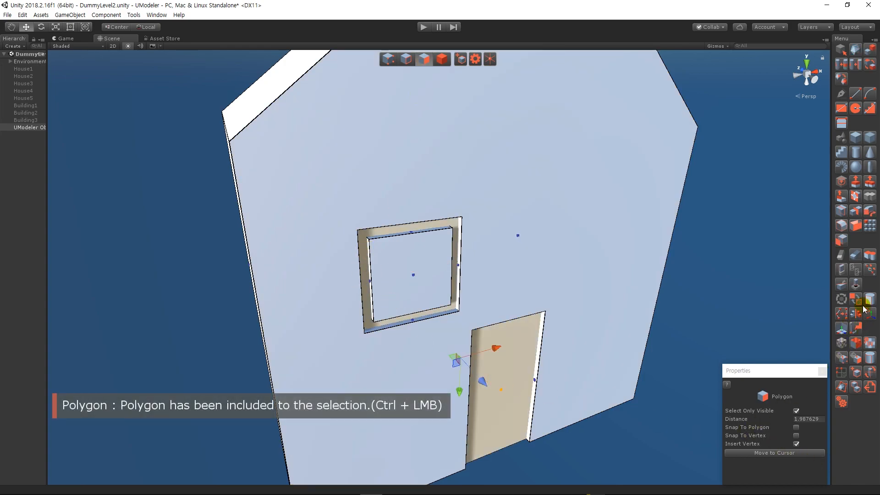
pyautogui.click(857, 344)
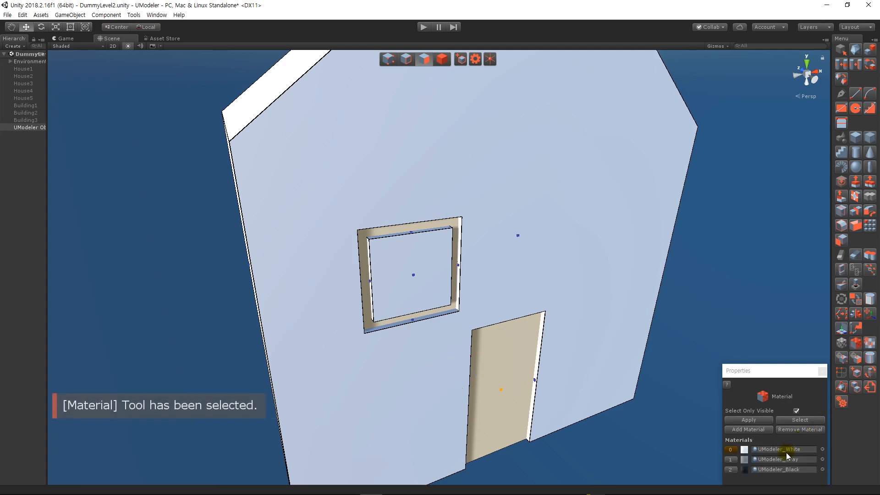
pyautogui.click(732, 469)
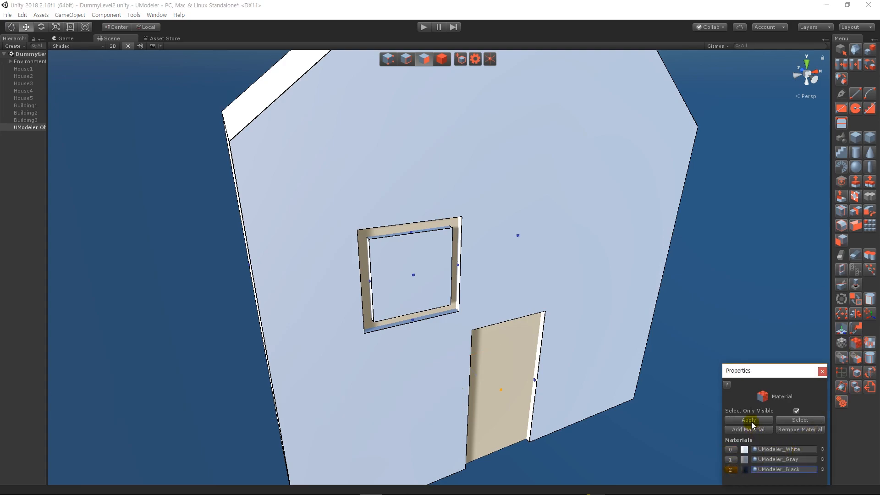
pyautogui.click(749, 420)
pyautogui.keyDown('alt'); pyautogui.moveTo(610, 438); pyautogui.dragTo(605, 399); pyautogui.keyUp('alt')
pyautogui.keyDown('alt'); pyautogui.moveTo(425, 157); pyautogui.dragTo(462, 186); pyautogui.keyUp('alt')
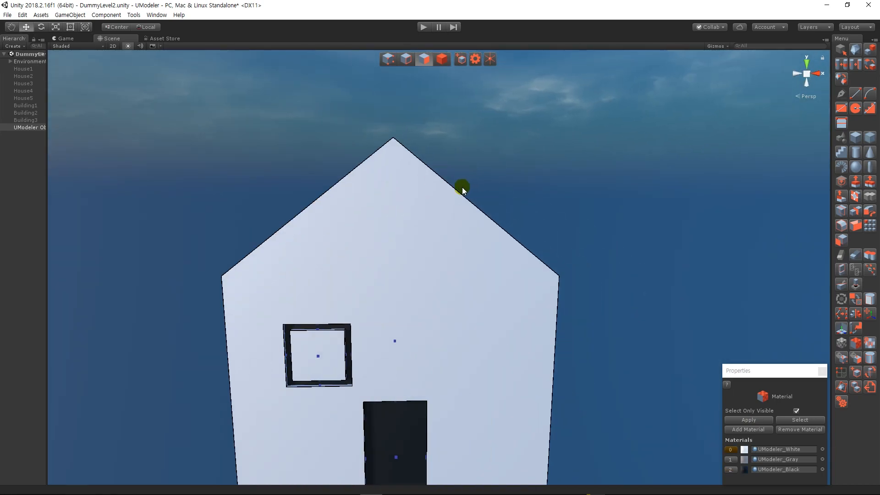
# Apply the UModeler_Gray material to the house's roof and select the front wall face
pyautogui.click(753, 452)
pyautogui.click(731, 460)
pyautogui.click(750, 420)
pyautogui.keyDown('alt'); pyautogui.moveTo(531, 325); pyautogui.dragTo(610, 349); pyautogui.keyUp('alt')
pyautogui.click(594, 360)
pyautogui.scroll(-6, 594, 365)
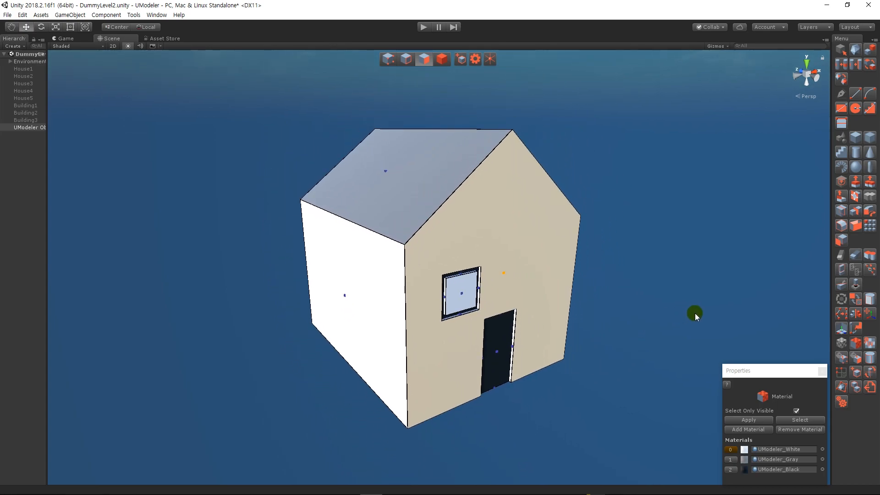
# Mirror the house across the X axis with Invert enabled, duplicating the window on the other side of the door
pyautogui.click(856, 211)
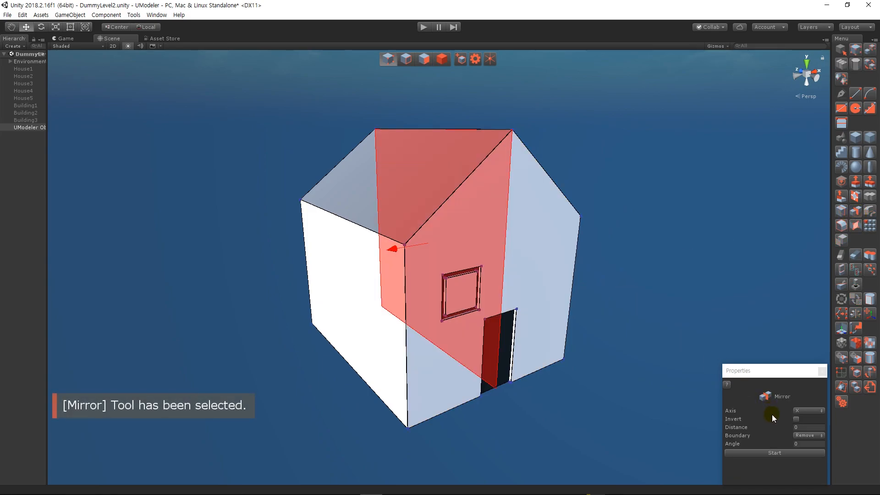
pyautogui.click(797, 420)
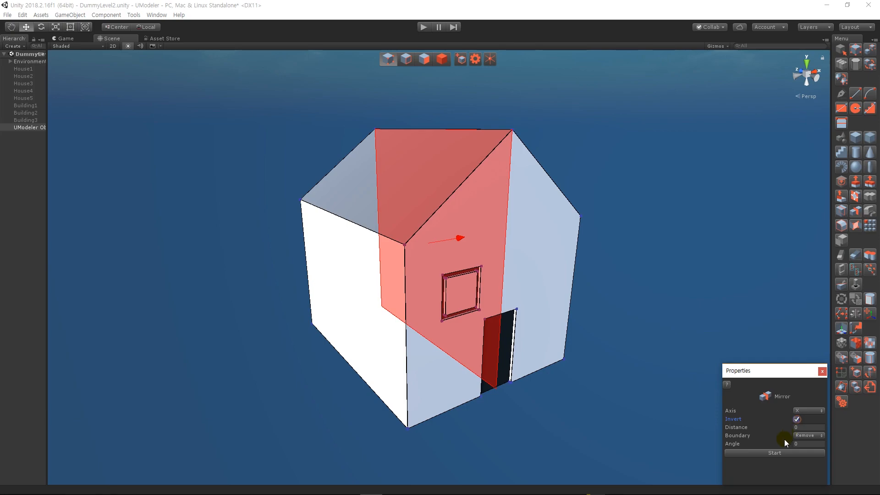
pyautogui.click(780, 455)
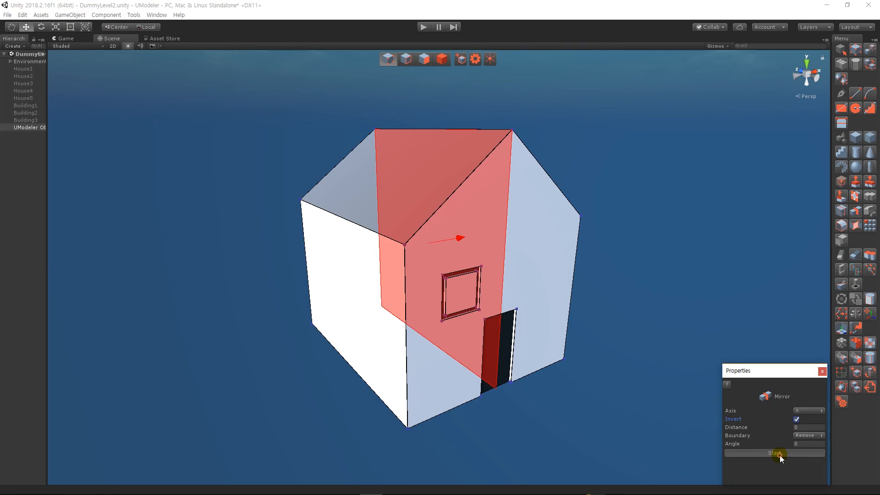
pyautogui.press('d')
pyautogui.moveTo(576, 364); pyautogui.dragTo(401, 356, button='right')
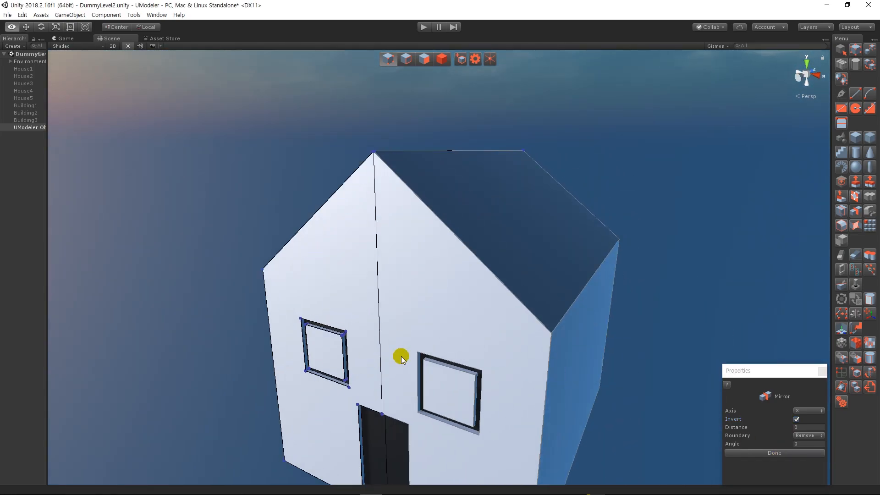
pyautogui.click(775, 454)
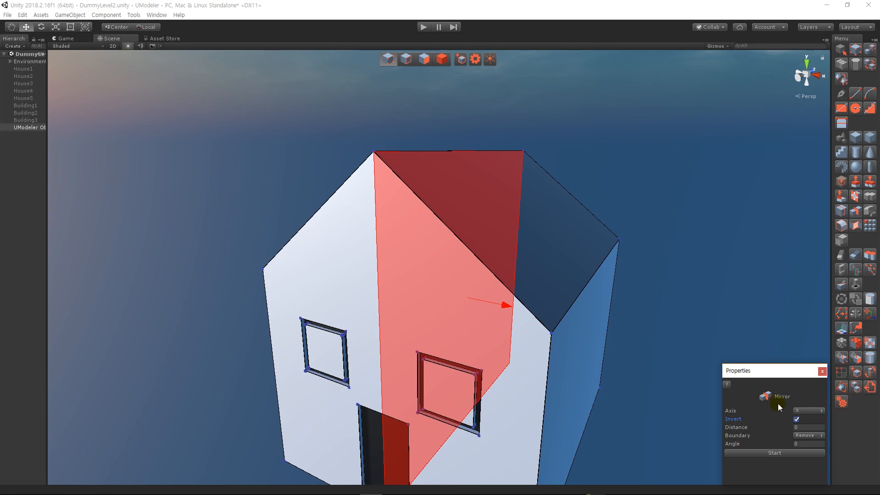
# Mirror the house across the Z axis with Invert enabled, copying the windows and door onto the back wall
pyautogui.click(798, 411)
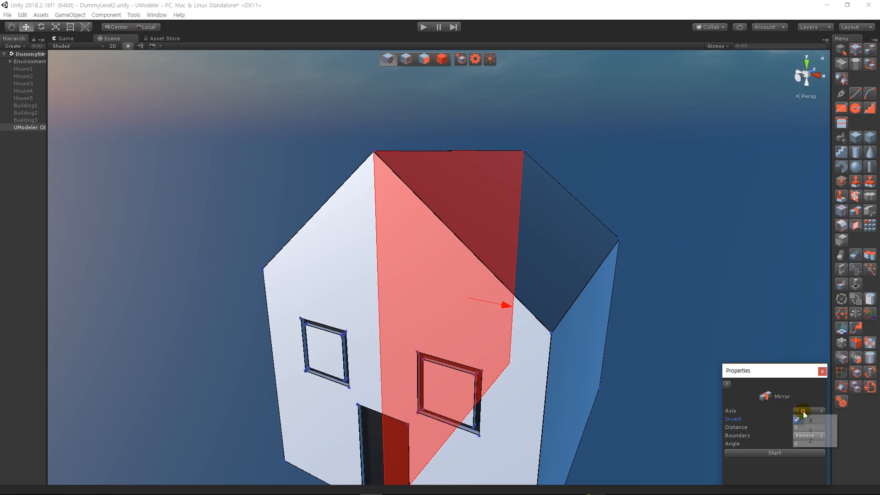
pyautogui.click(813, 441)
pyautogui.moveTo(688, 390); pyautogui.dragTo(659, 428, button='right')
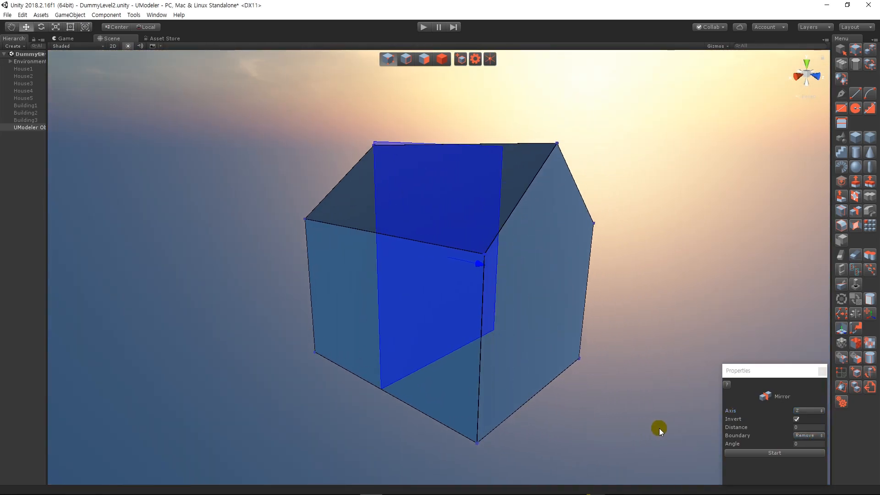
pyautogui.click(761, 456)
pyautogui.click(763, 455)
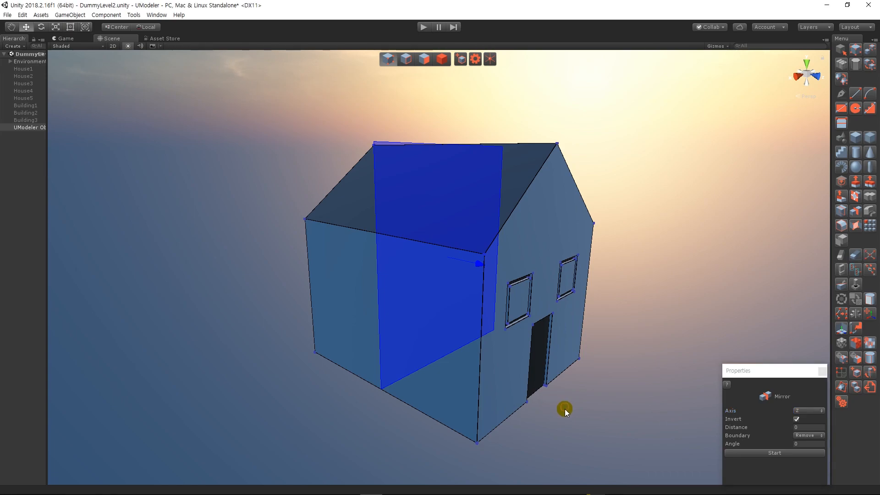
pyautogui.moveTo(565, 409); pyautogui.dragTo(696, 357, button='right')
pyautogui.keyDown('alt'); pyautogui.moveTo(696, 358); pyautogui.dragTo(544, 273); pyautogui.keyUp('alt')
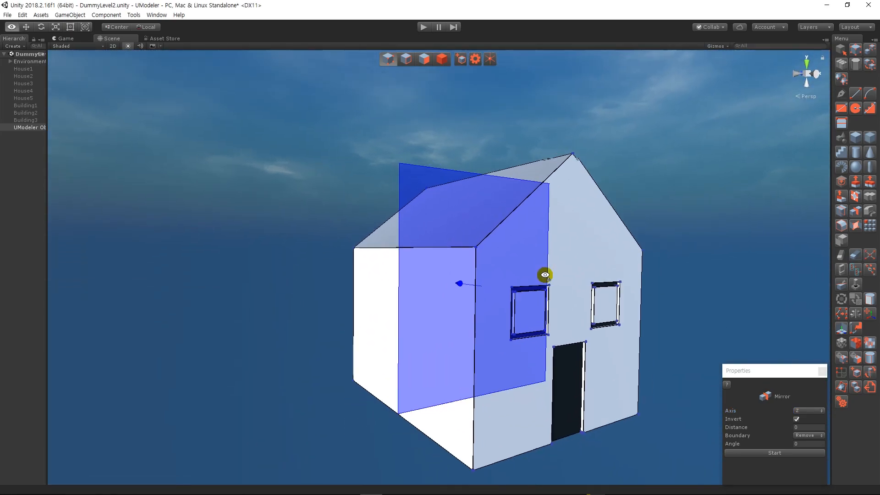
# Examine the mirrored house's mesh with the triangulation display in vertex mode, turn the display off and return to object mode
pyautogui.click(442, 59)
pyautogui.keyDown('alt'); pyautogui.moveTo(491, 145); pyautogui.dragTo(479, 149); pyautogui.keyUp('alt')
pyautogui.keyDown('alt'); pyautogui.moveTo(530, 170); pyautogui.dragTo(383, 137); pyautogui.keyUp('alt')
pyautogui.click(388, 59)
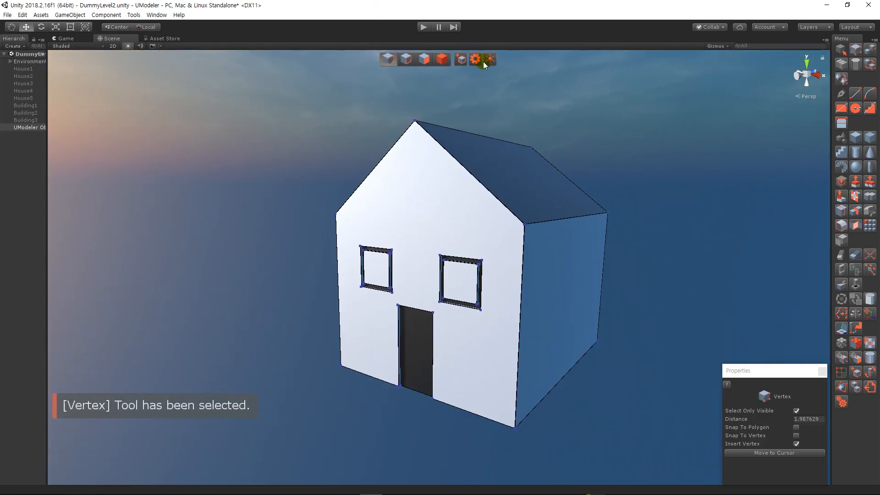
pyautogui.click(475, 59)
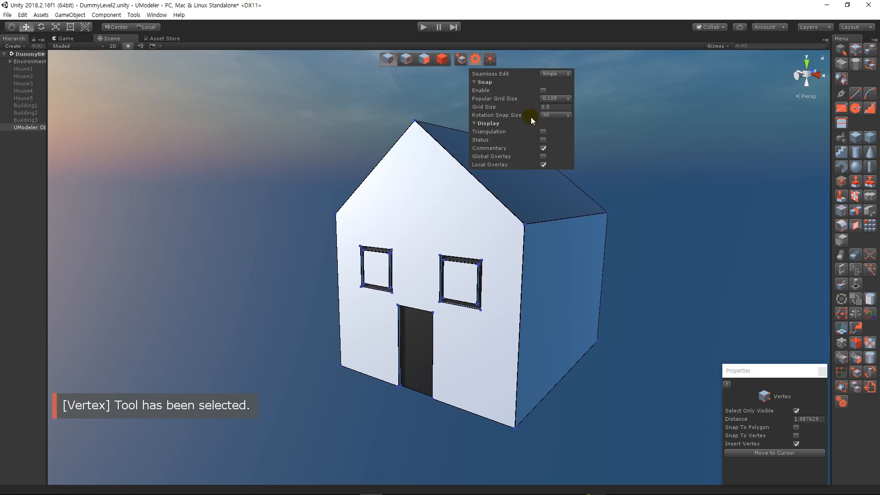
pyautogui.click(544, 132)
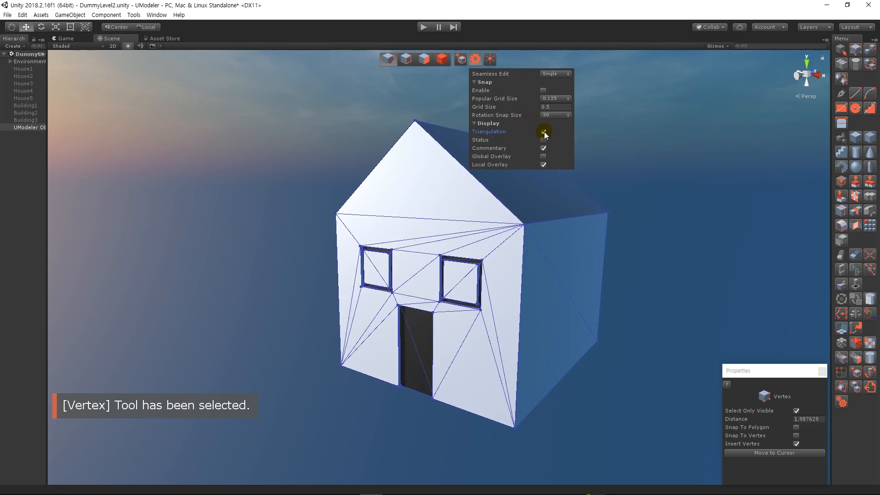
pyautogui.click(544, 132)
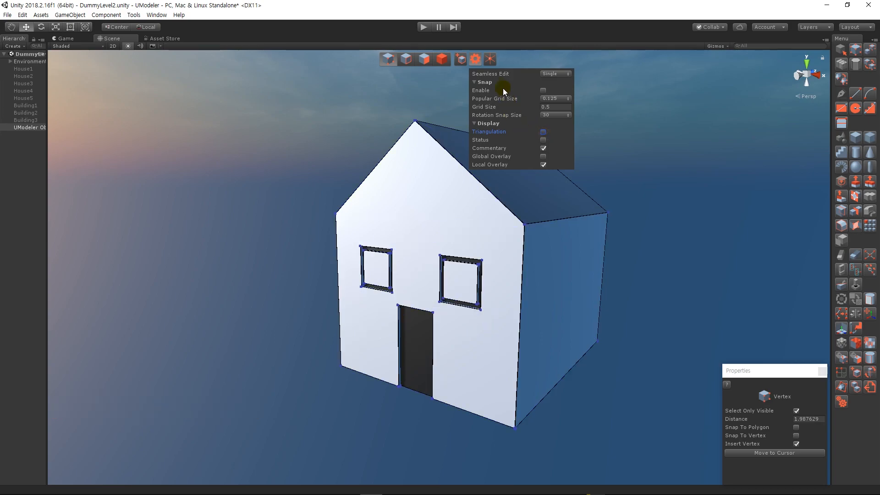
pyautogui.click(441, 59)
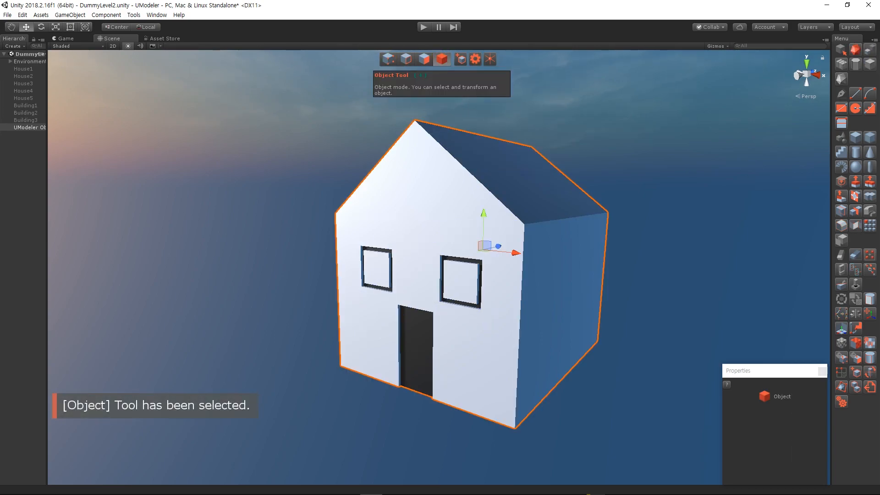